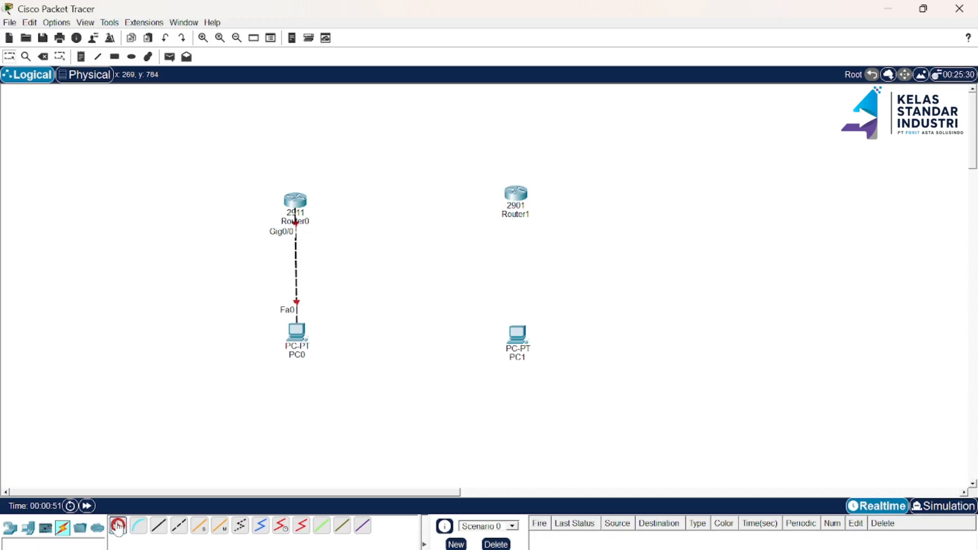
Cable Router0 to Router1 and Router1 to PC1 using automatically chosen connection types
click(301, 203)
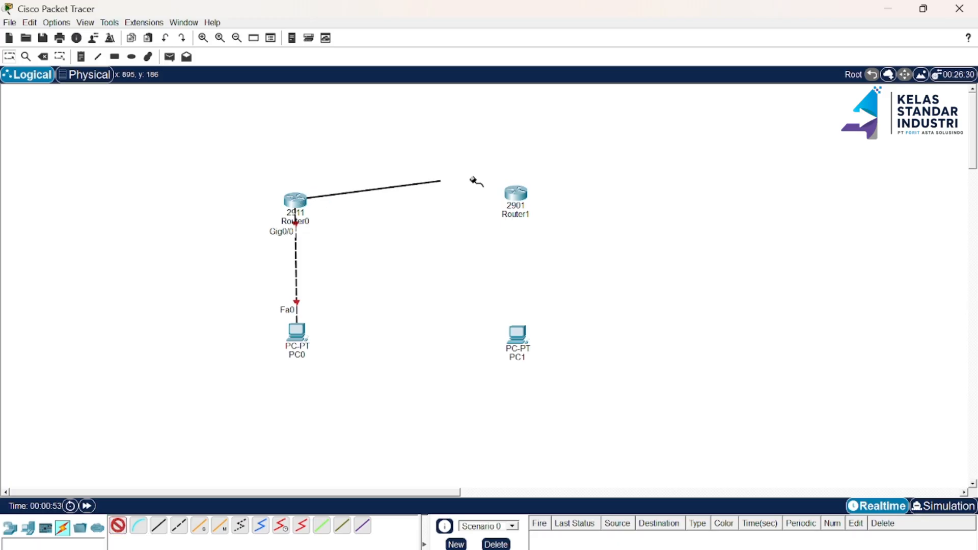
click(516, 194)
click(126, 529)
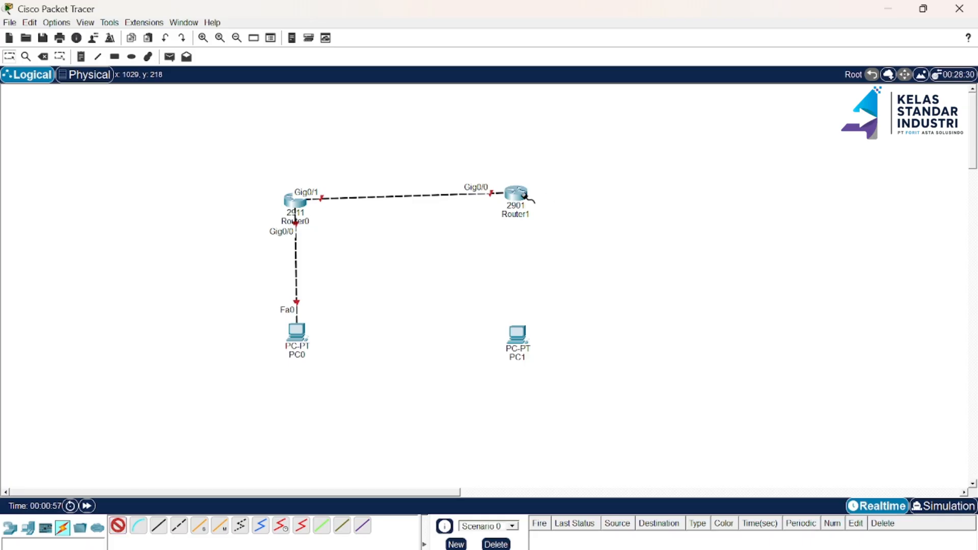
click(525, 196)
click(484, 313)
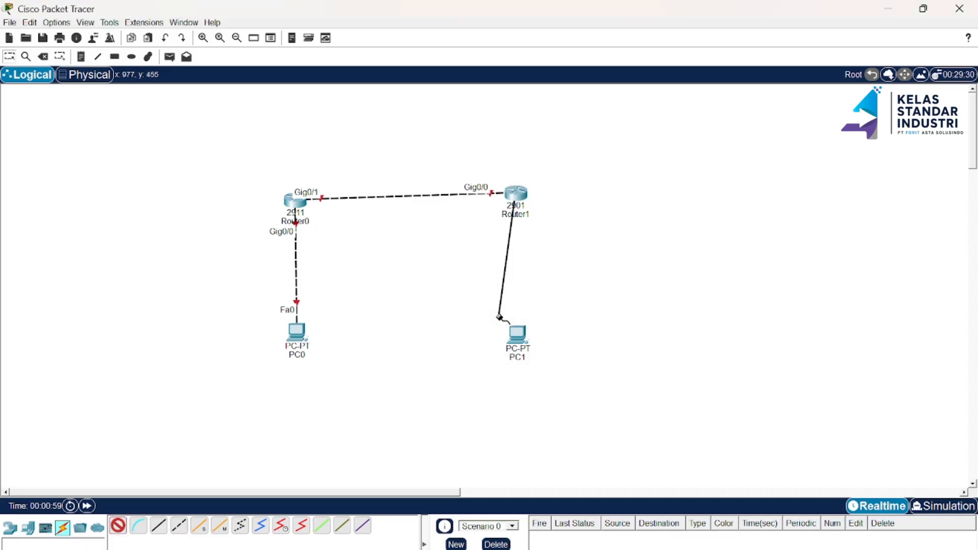
click(518, 341)
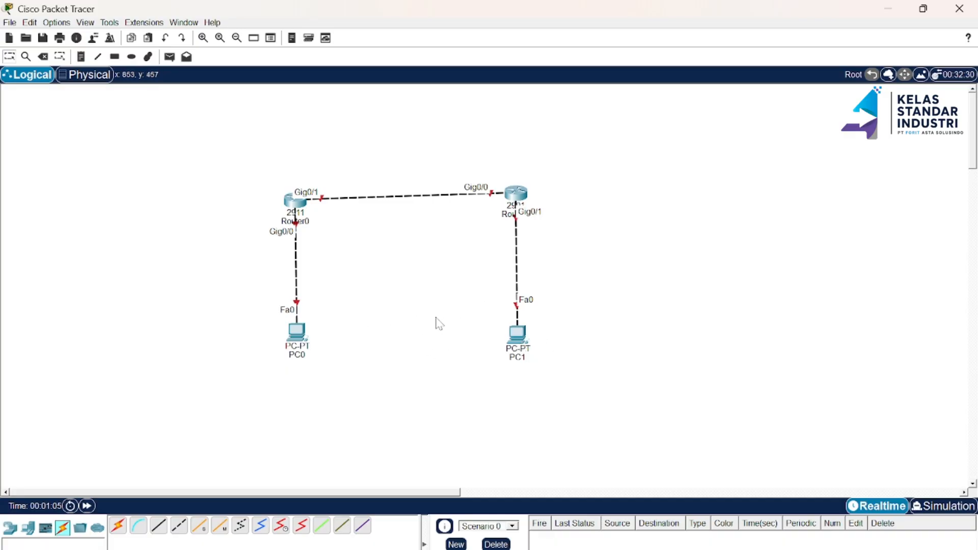
Add address notes on the Router0 side: 192.168.1.1/24 beside PC0 and 192.168.1.2 beside Router0's Gig0/0 port
click(82, 57)
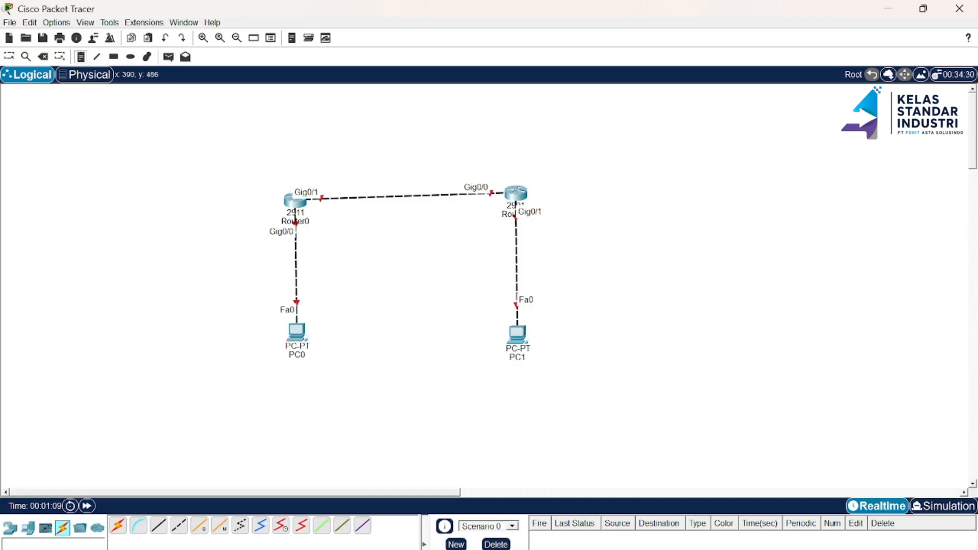
click(198, 332)
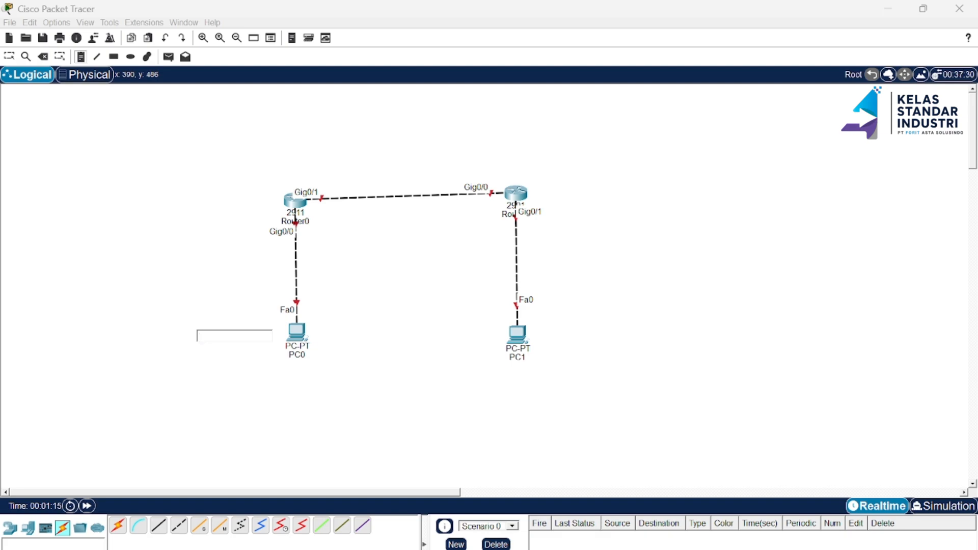
text(192)
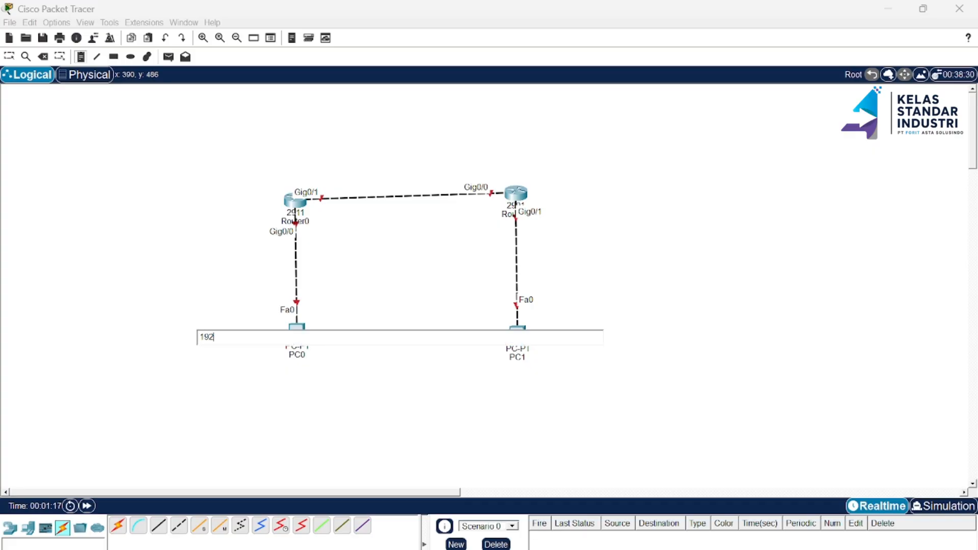
text(.168.1.1/24)
click(235, 219)
text(1)
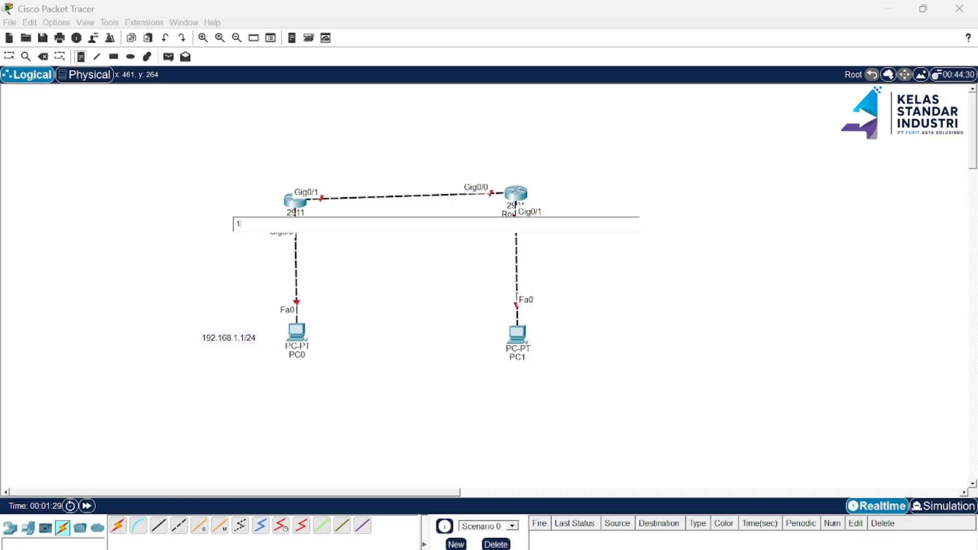
text(92.168.1.2)
Add address notes on the Router1 side: 192.168.2.1/24 beside PC1 and 192.168.2.2 beside Router1's Gig0/1 port
click(541, 346)
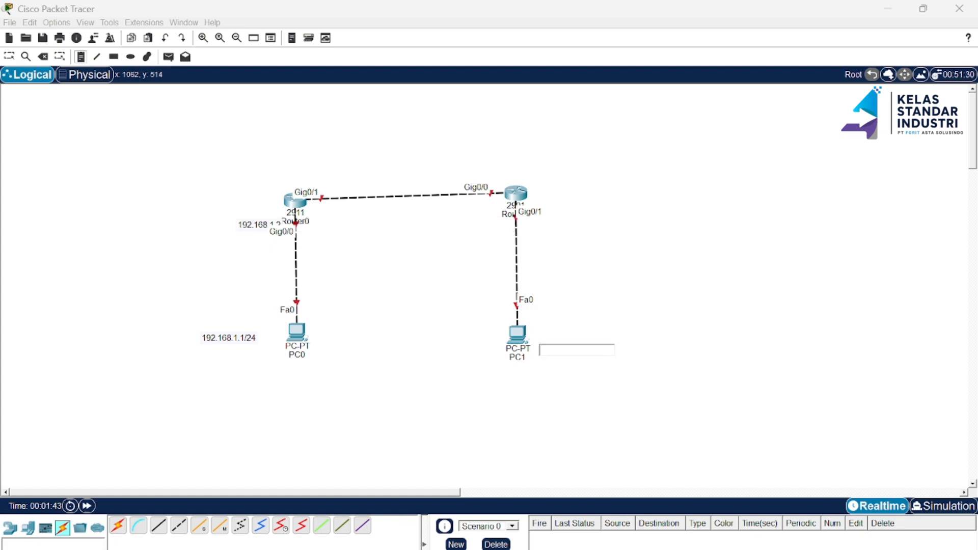
text(192.168)
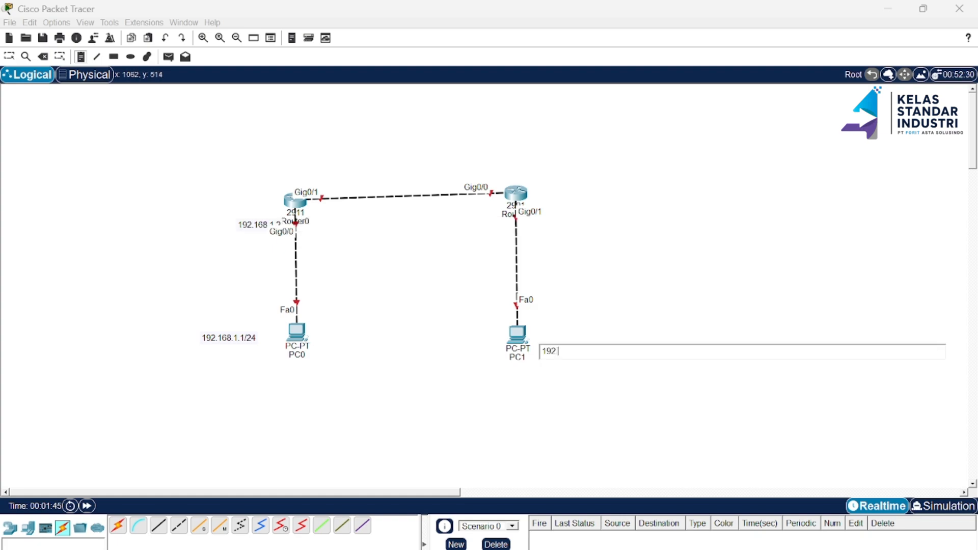
text(.2.1/24)
click(536, 223)
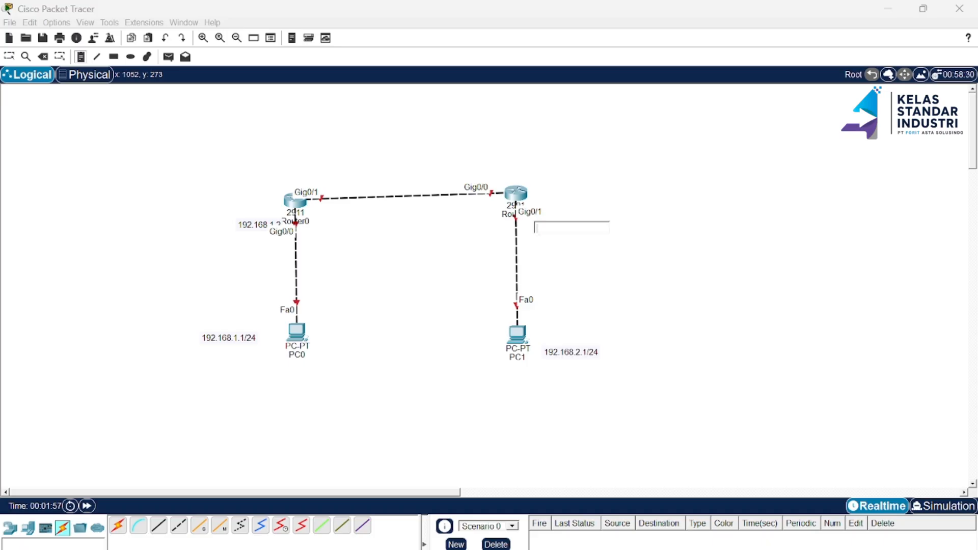
text(192)
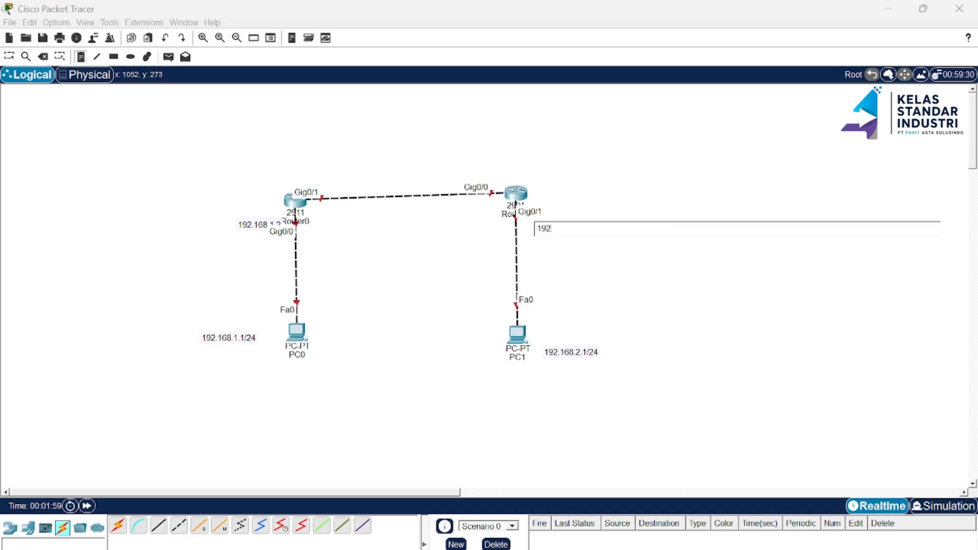
text(.168.2.2)
Label the router-to-router link with notes 10.10.10.1/30 above Router0 and 10.10.10.2/30 above Router1, and return to selection mode
click(289, 179)
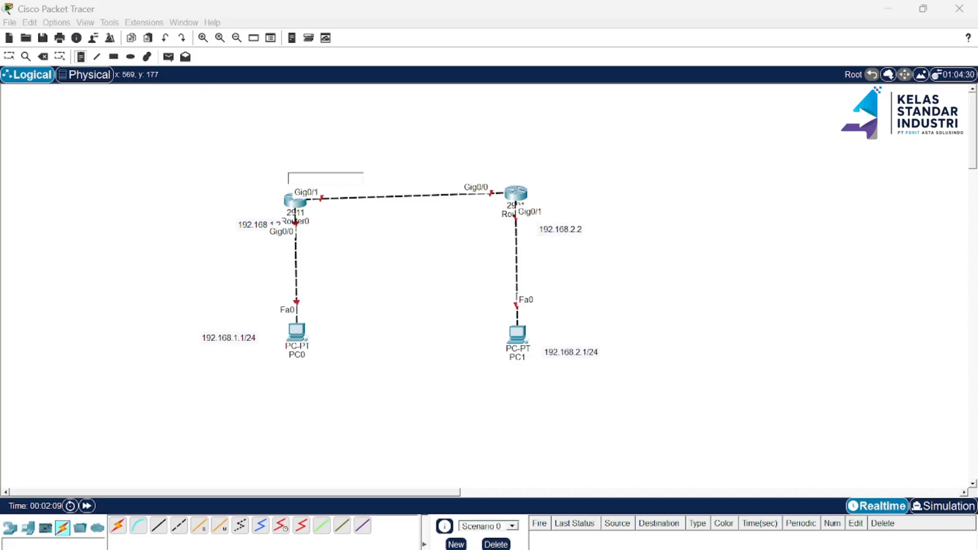
text(10.10)
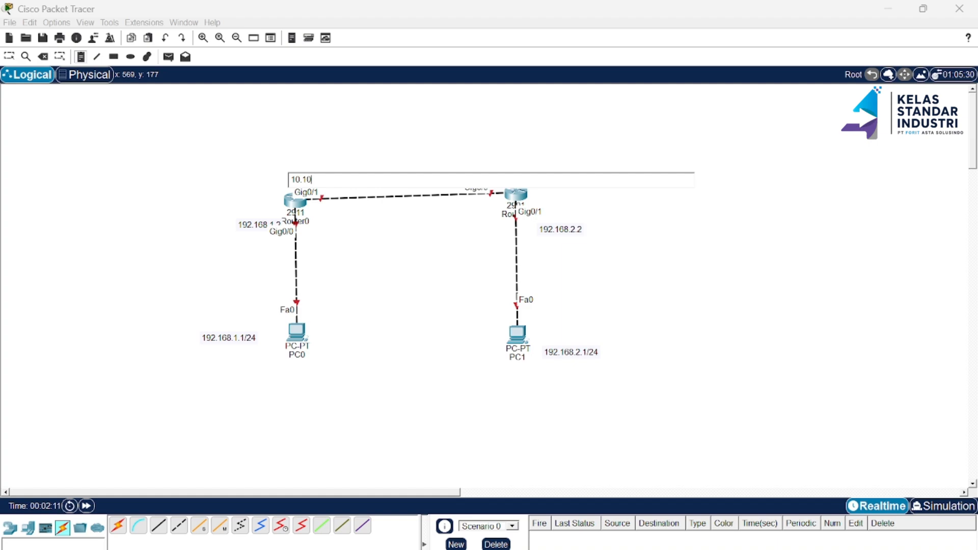
text(.10.1/30)
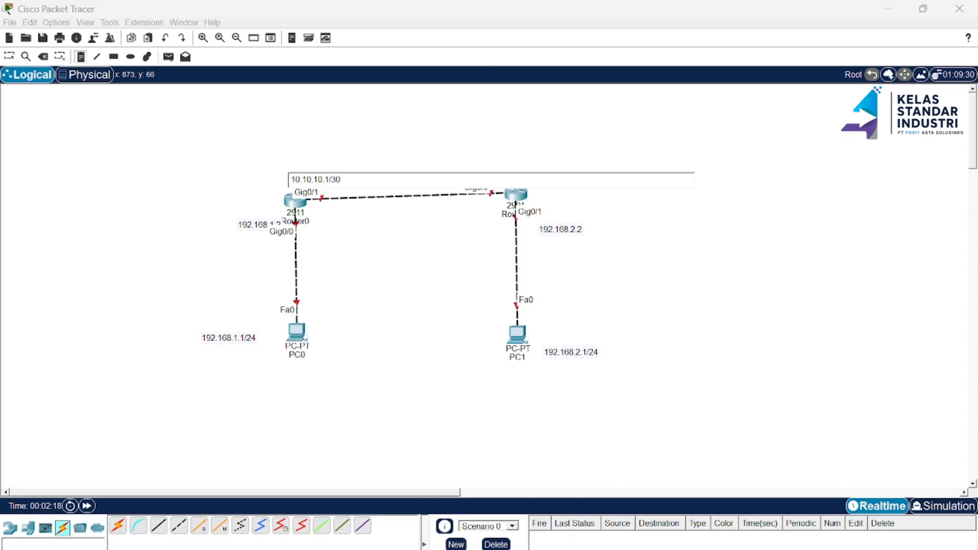
click(505, 166)
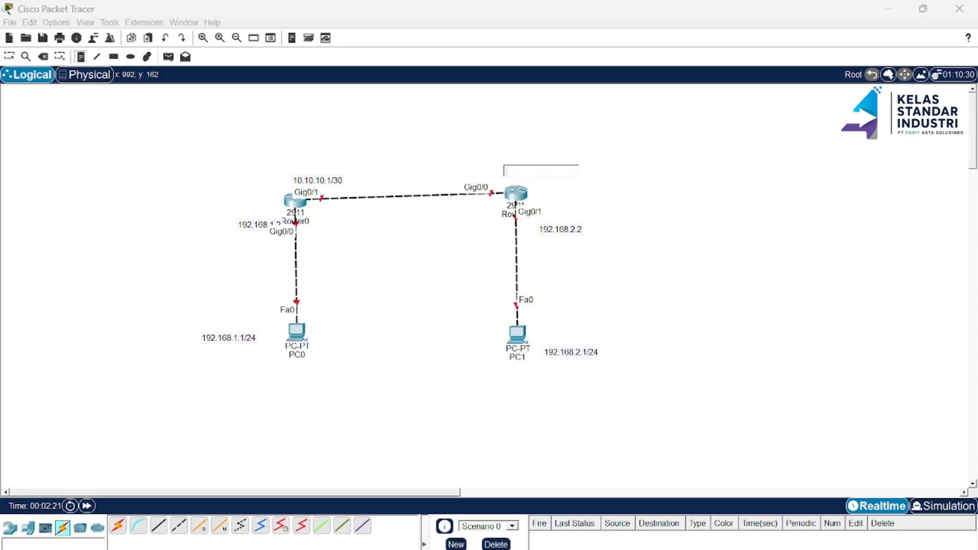
text(10/)
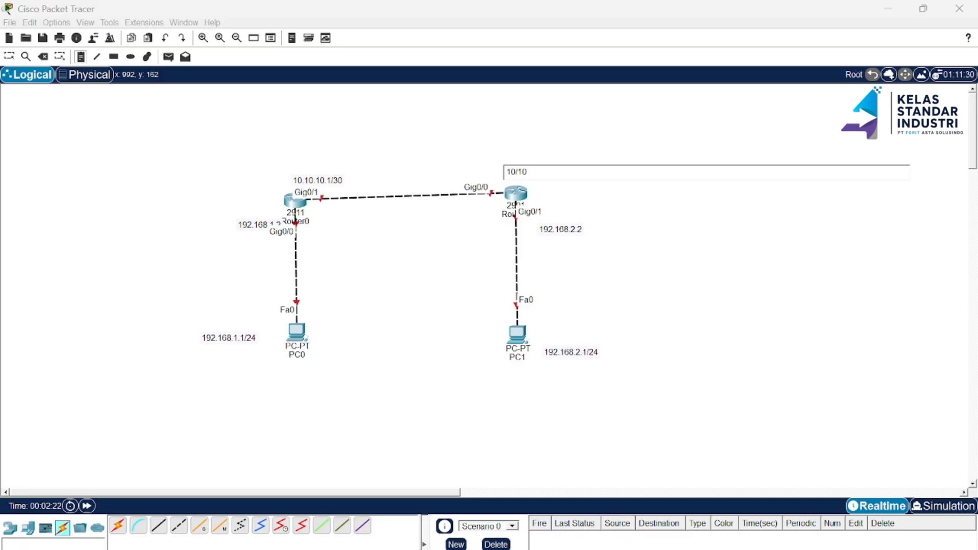
key(BackSpace)
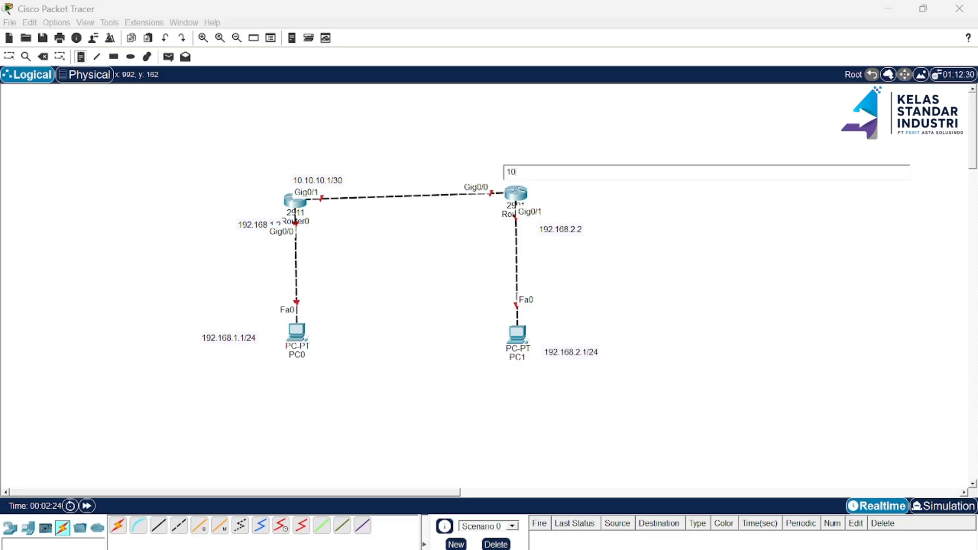
text(.10.10.2/30)
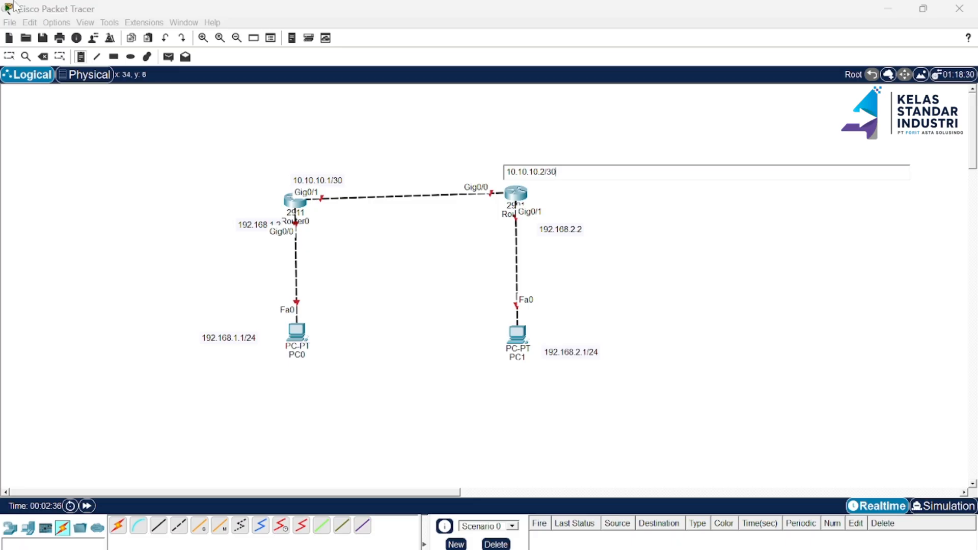
click(9, 56)
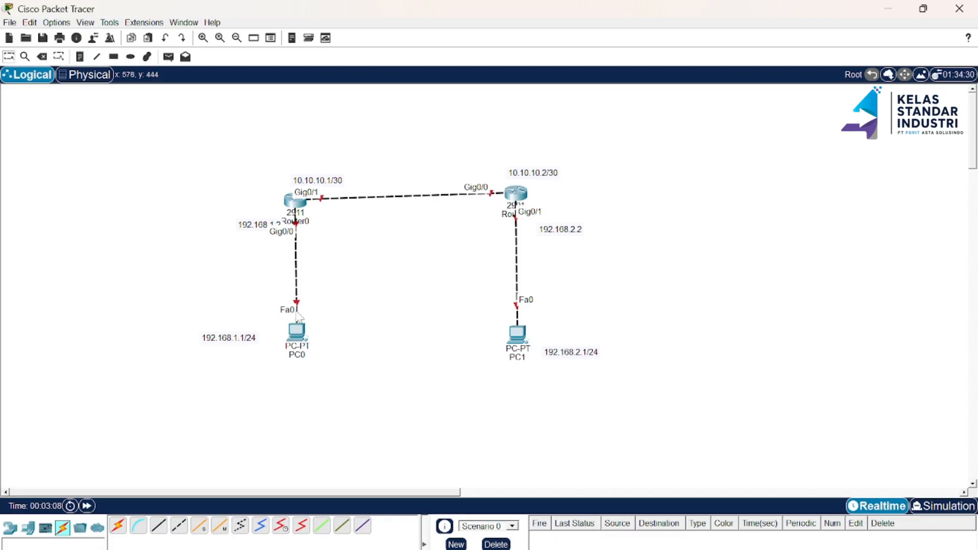
Assign PC0 the static IPv4 address 192.168.1.1 with subnet mask 255.255.255.0
click(294, 348)
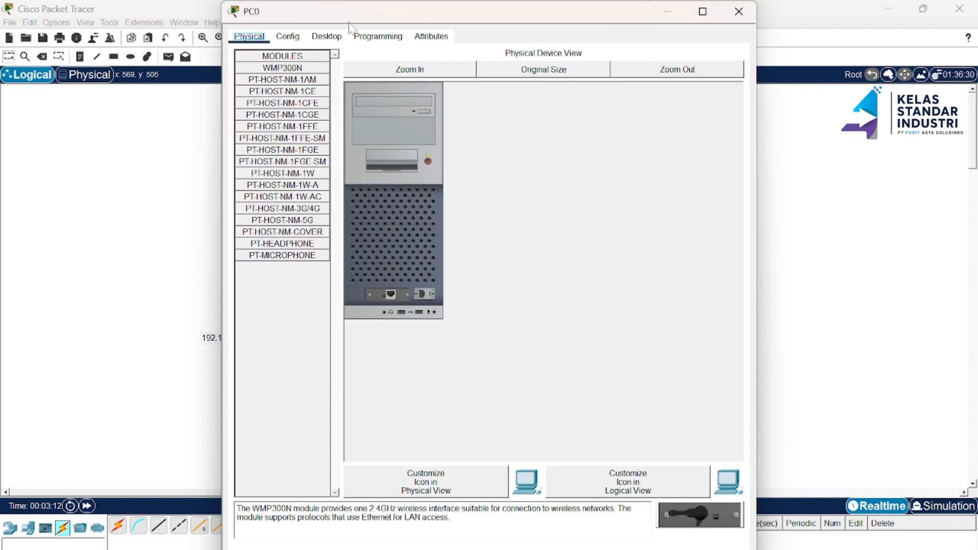
click(326, 37)
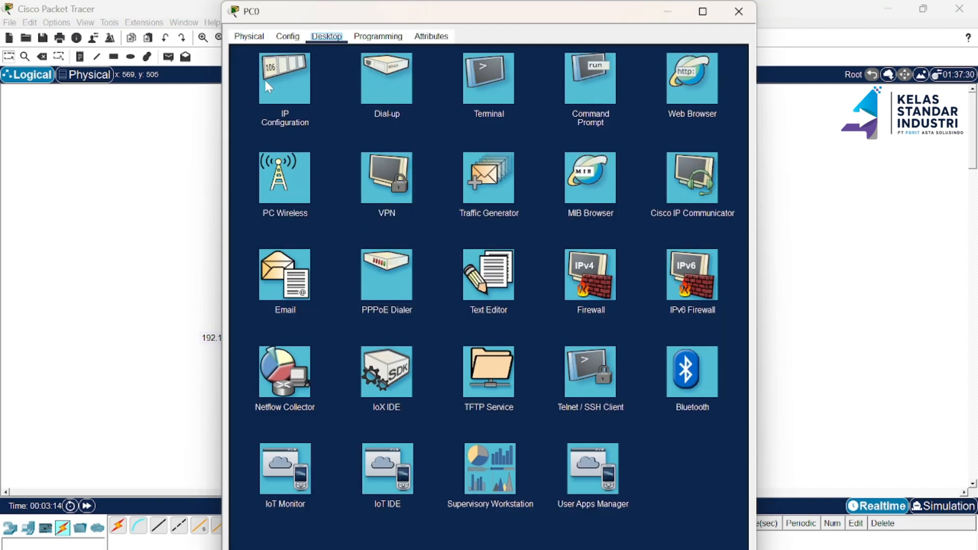
click(275, 81)
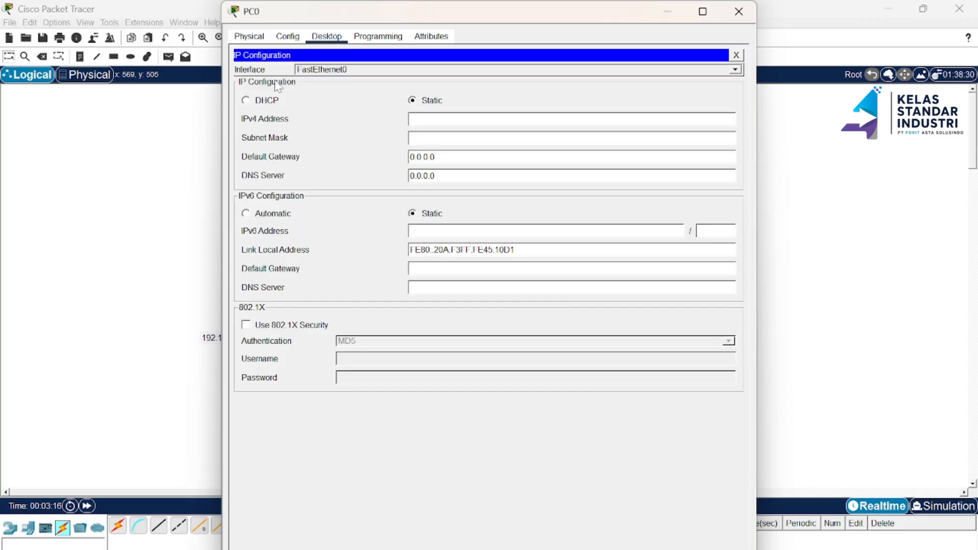
click(446, 113)
text(192.168.1.1)
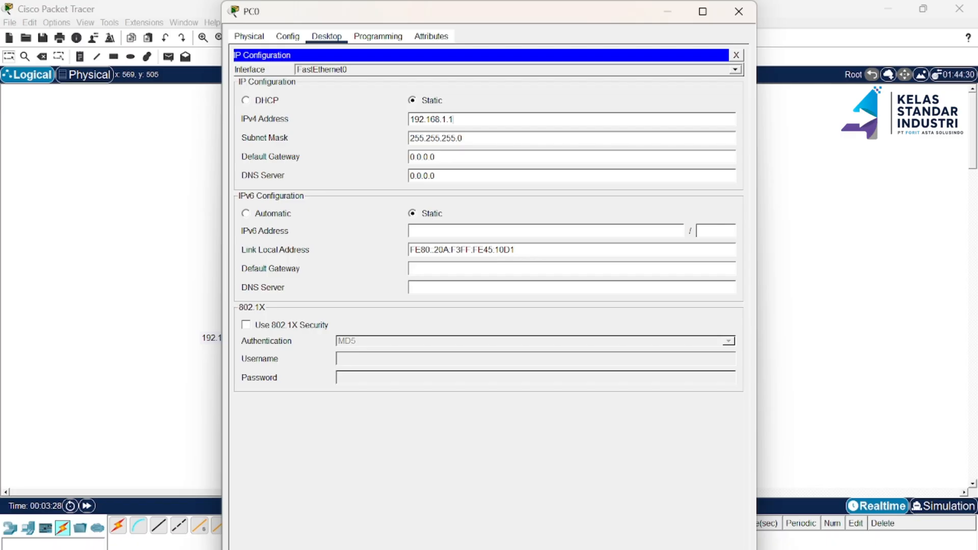
Set PC0's default gateway to 192.168.1.2 and close its configuration window
click(437, 157)
key(BackSpace)
key(BackSpace)
key(BackSpace)
key(BackSpace)
key(BackSpace)
key(BackSpace)
key(BackSpace)
text(192.168.1.2)
click(742, 12)
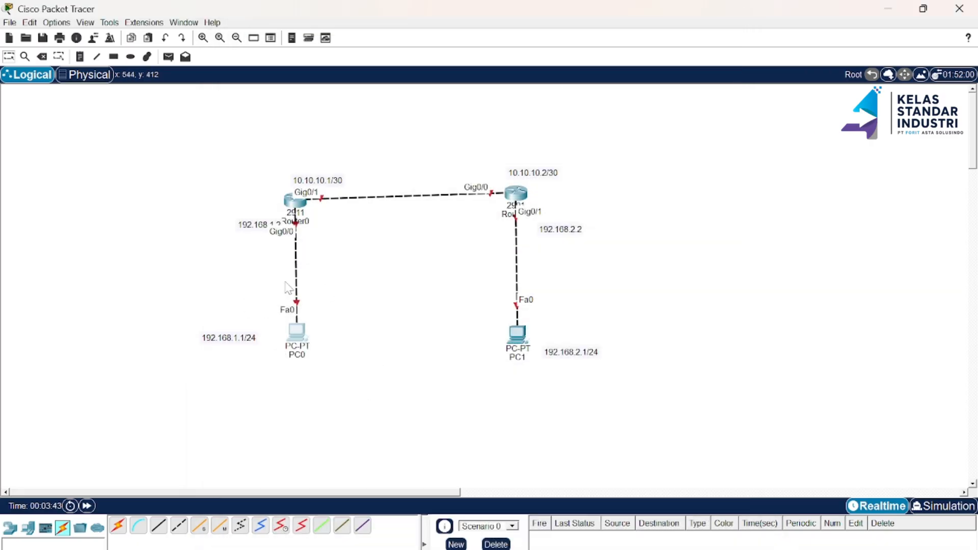
Move the 192.168.1.2 note clear of Router0's name and shift Router1 slightly in the topology
drag(258, 230, 242, 227)
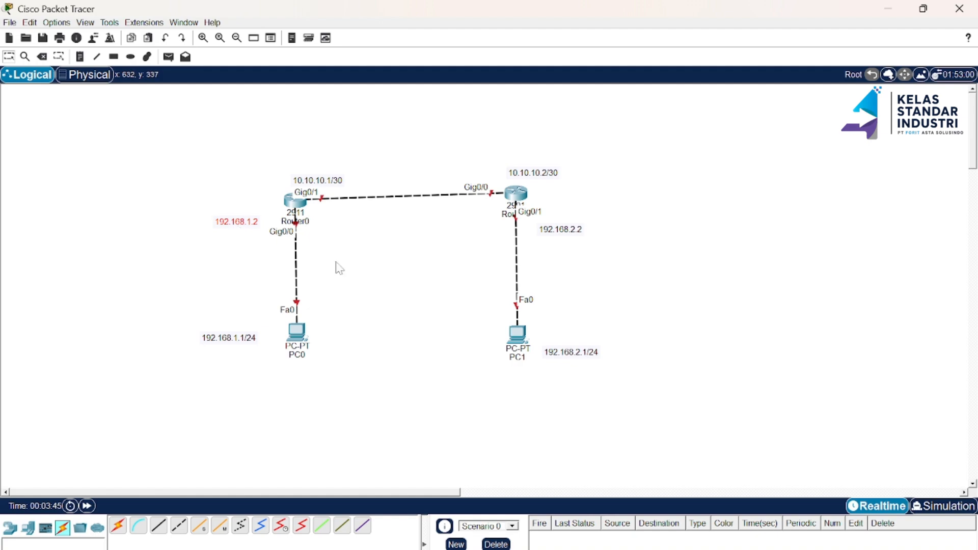
drag(523, 196, 529, 200)
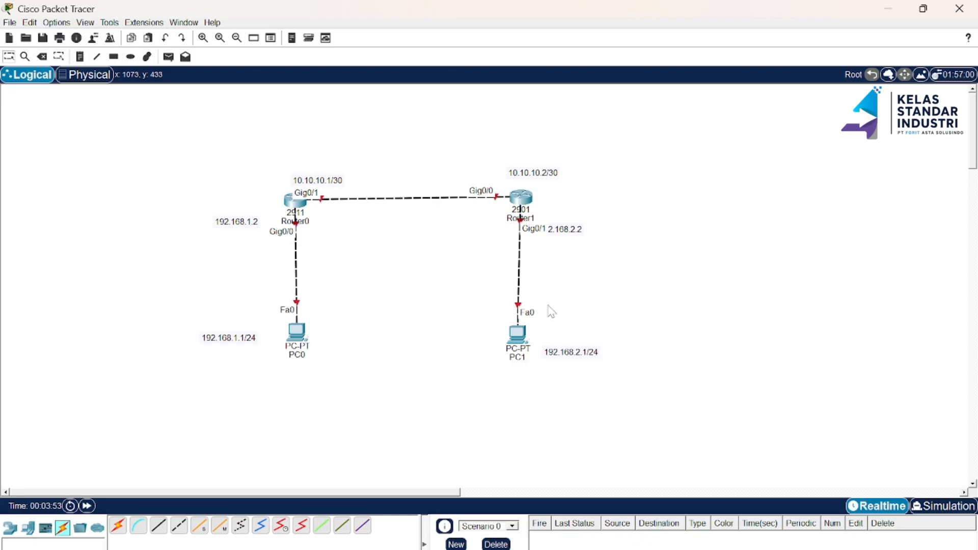
Assign PC1 the static IPv4 address 192.168.2.1 with subnet mask 255.255.255.0
click(516, 333)
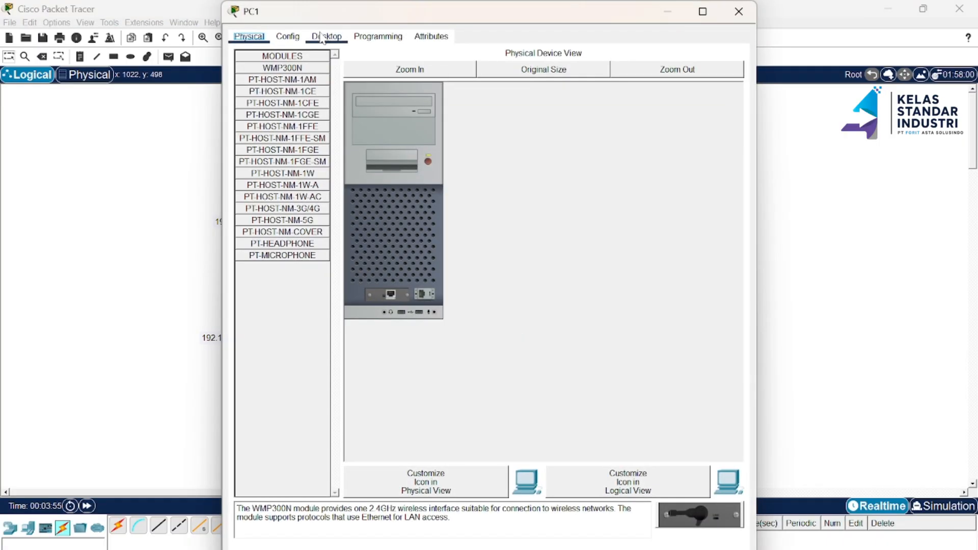
click(323, 38)
click(288, 65)
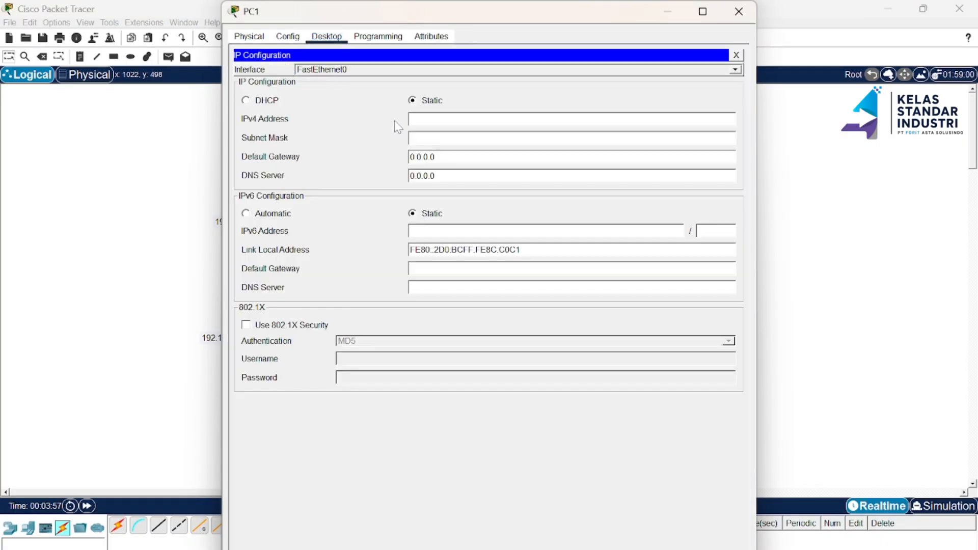
click(410, 120)
text(192.168.2.1)
key(Tab)
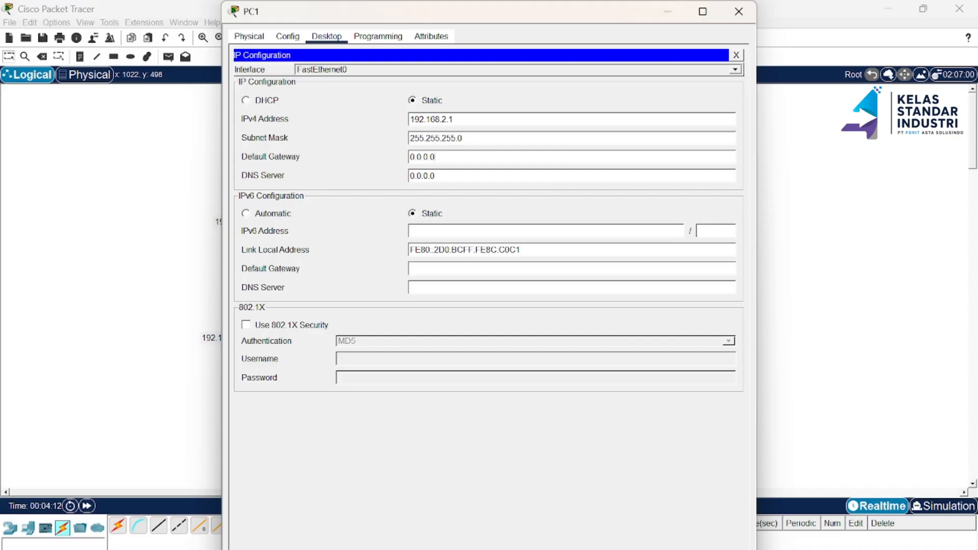
Set PC1's default gateway to 192.168.2.2 and close its configuration window
key(BackSpace)
key(BackSpace)
key(BackSpace)
key(BackSpace)
key(BackSpace)
key(BackSpace)
key(BackSpace)
text(192.1)
text(68)
text(.2)
text(.2)
click(738, 12)
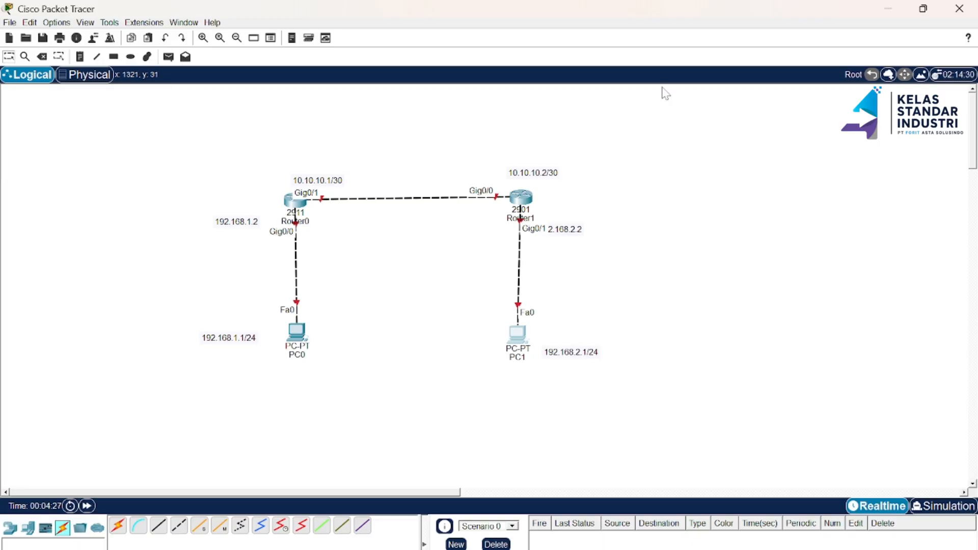
Open Router0's command line, decline the initial configuration dialog with "no" and start the user prompt
click(297, 203)
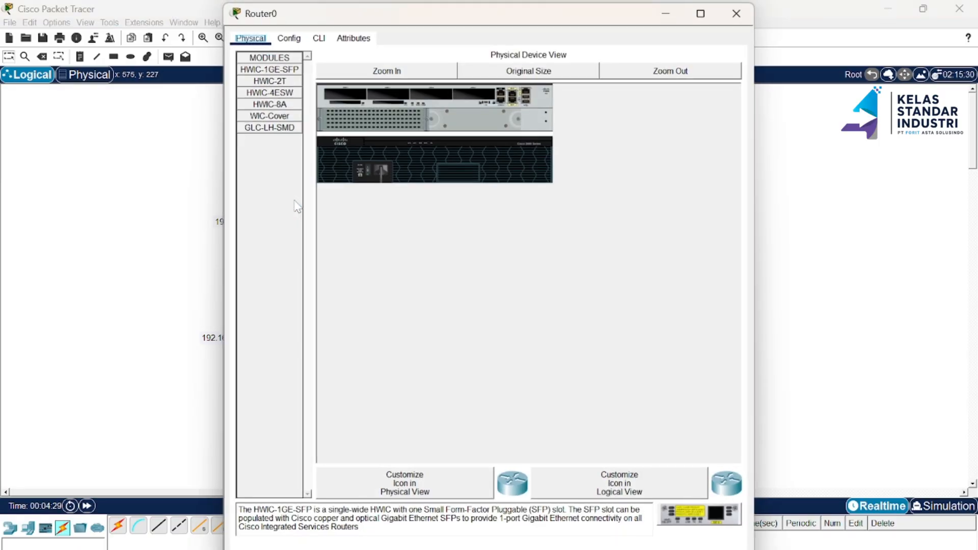
click(322, 37)
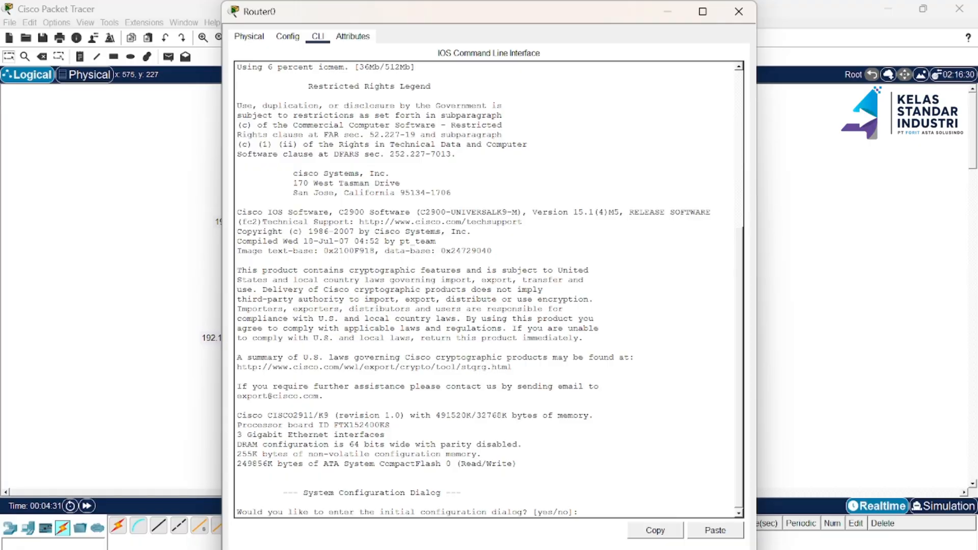
text(no)
key(Return)
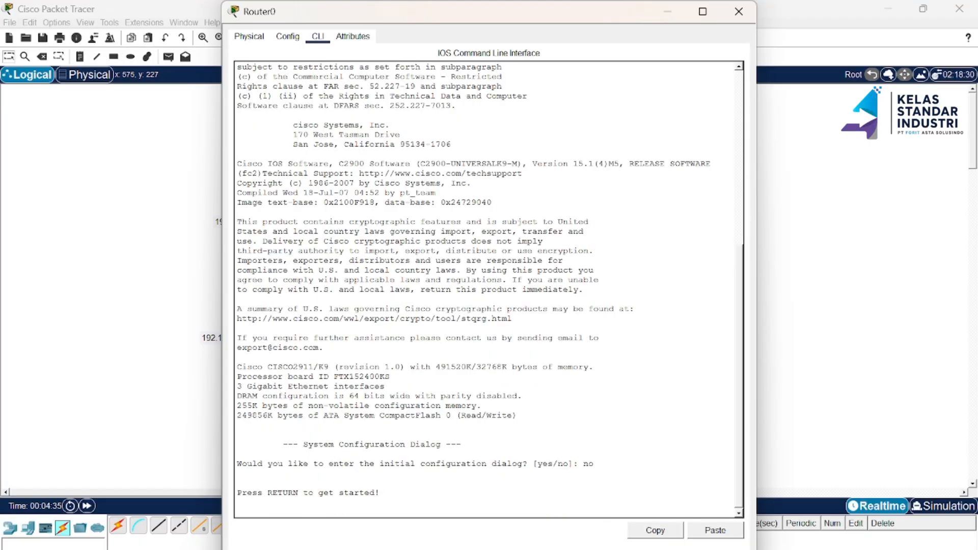
key(Return)
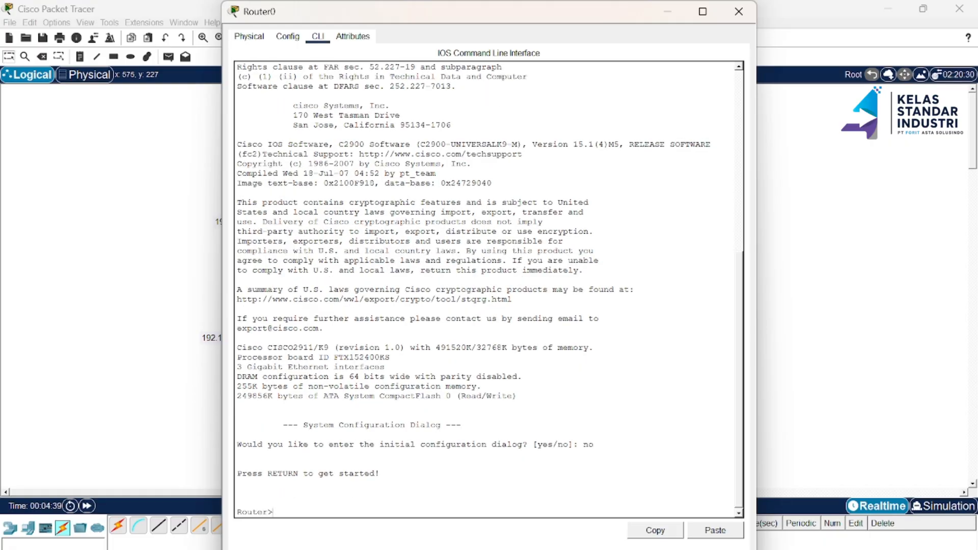
Enter privileged mode with "en" and global configuration mode with "conf t" on Router0, keeping its command line open
text(en)
key(Return)
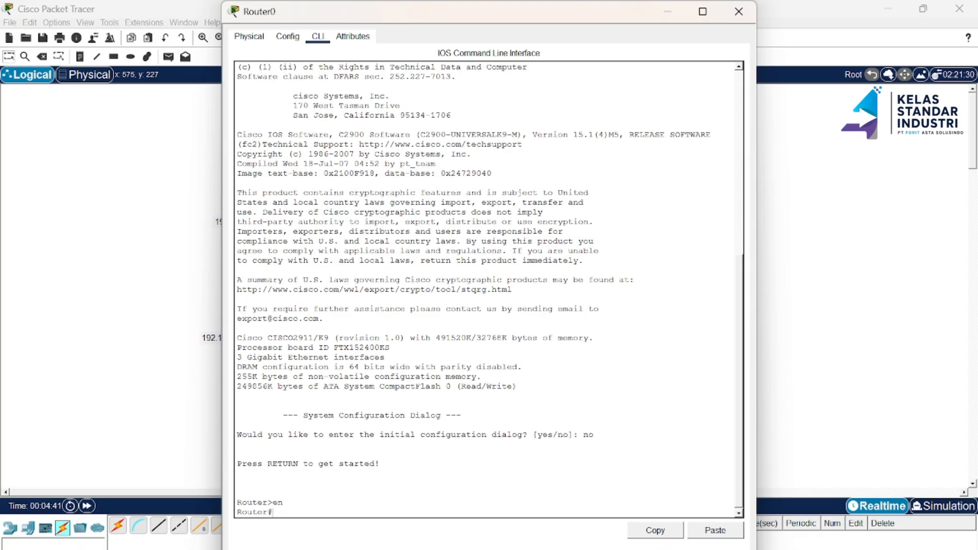
text(conf t)
key(Return)
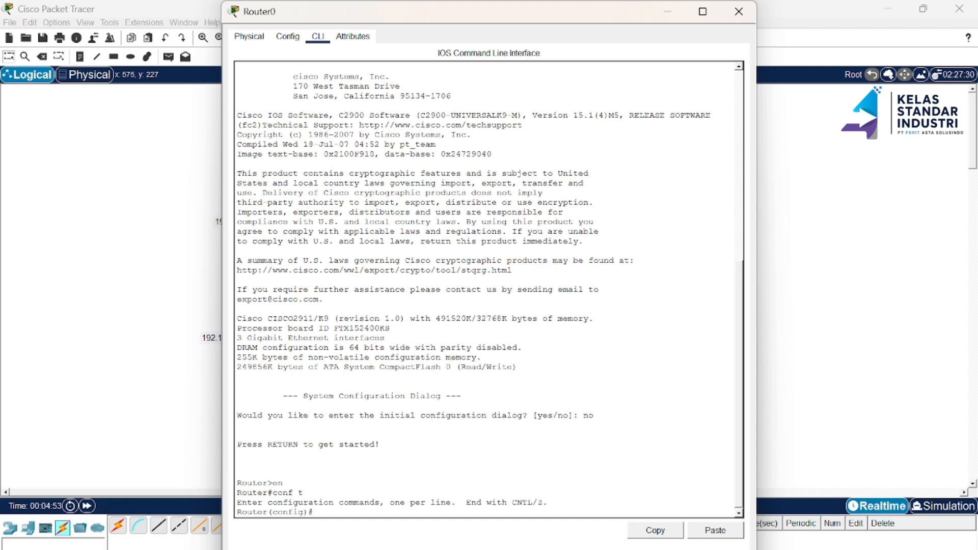
click(738, 11)
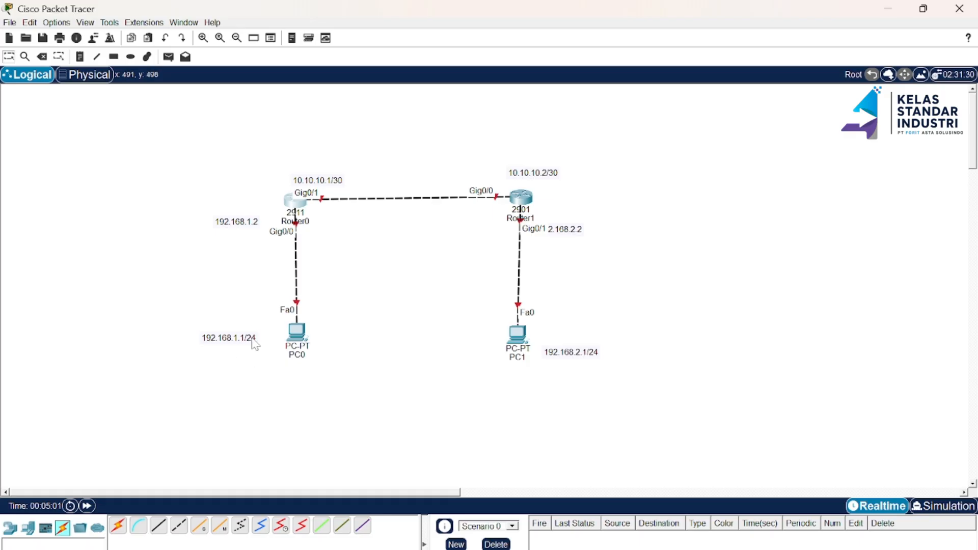
click(296, 202)
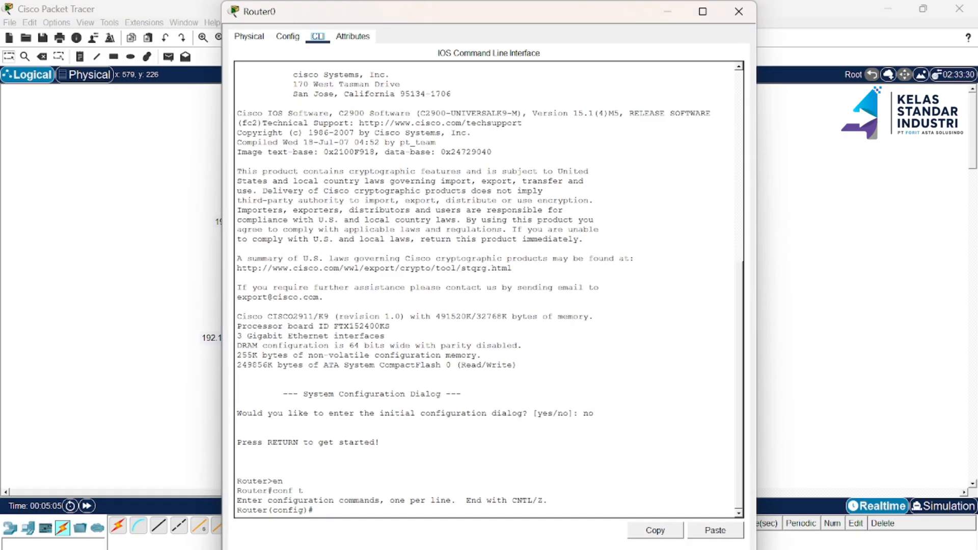
Enable Router0's interface range gig0/0-1 with "no shut" and close its window
text(int ra gi)
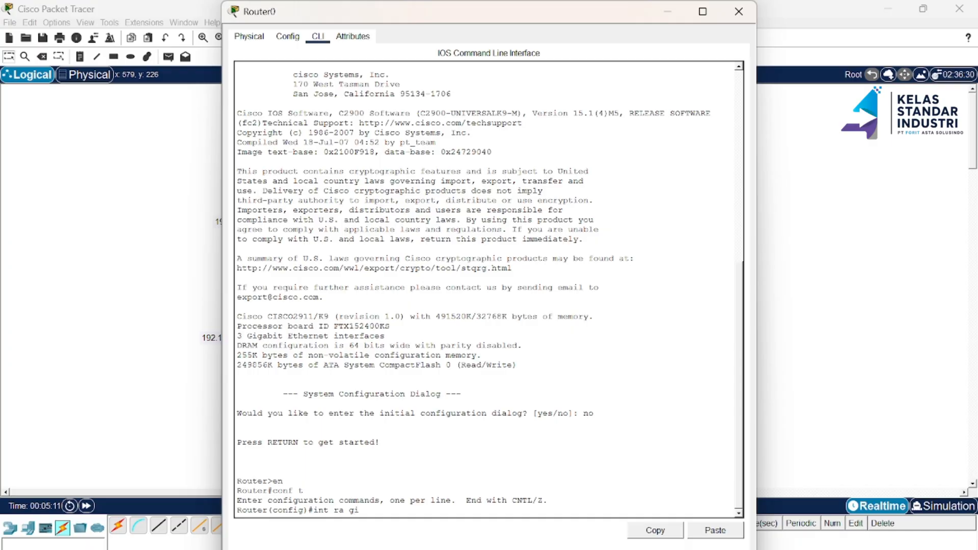
text(g0/0-1)
key(Return)
text(n)
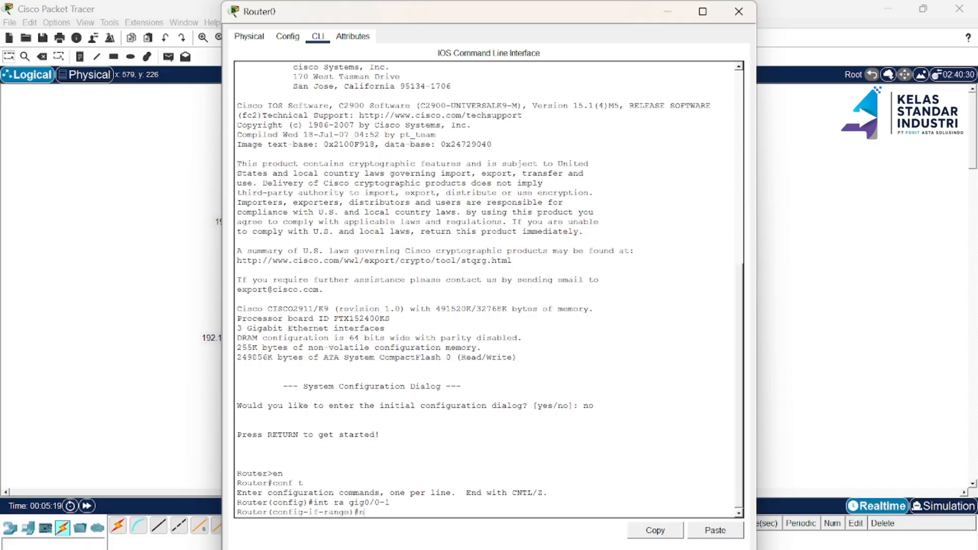
text(o shut)
key(Return)
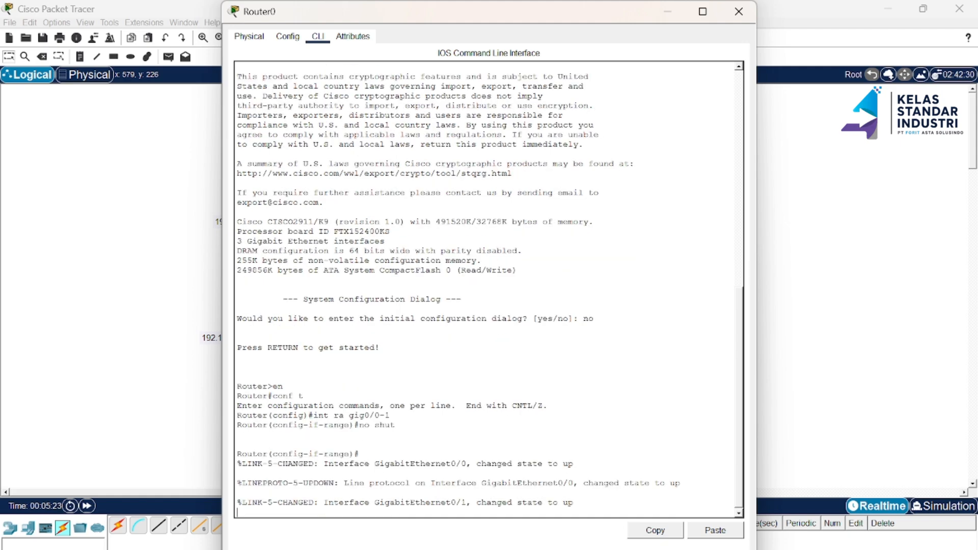
key(Return)
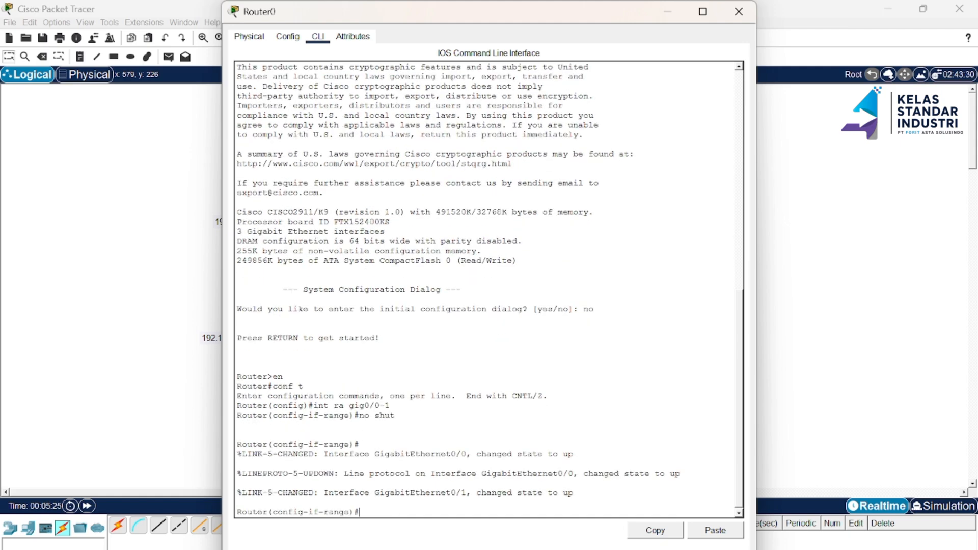
click(739, 11)
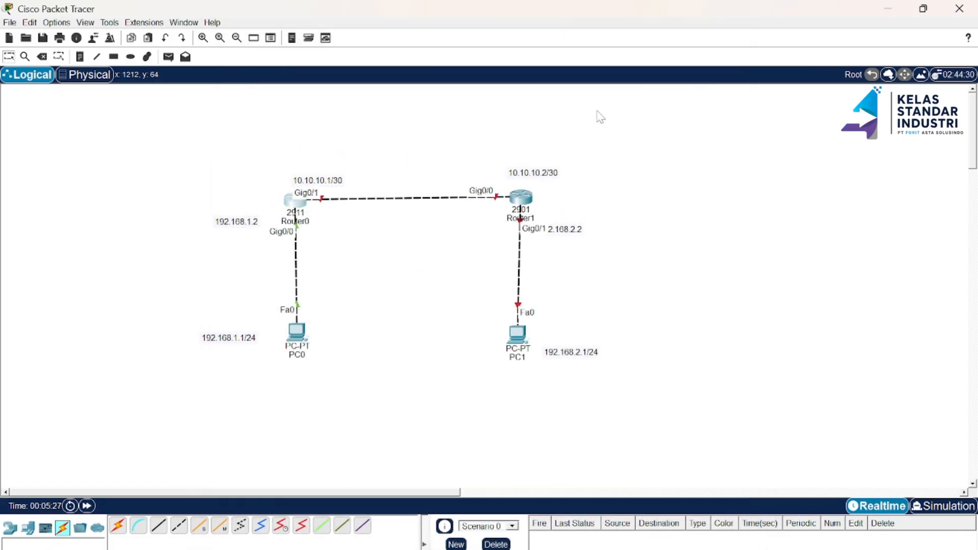
Open Router1's command line, answer "no" to the initial configuration dialog and enter global configuration mode
click(521, 198)
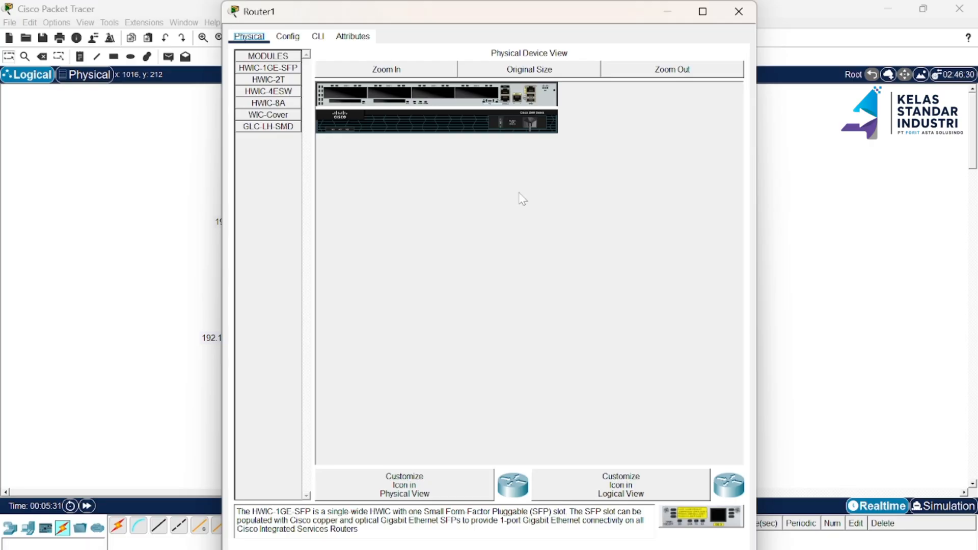
click(318, 40)
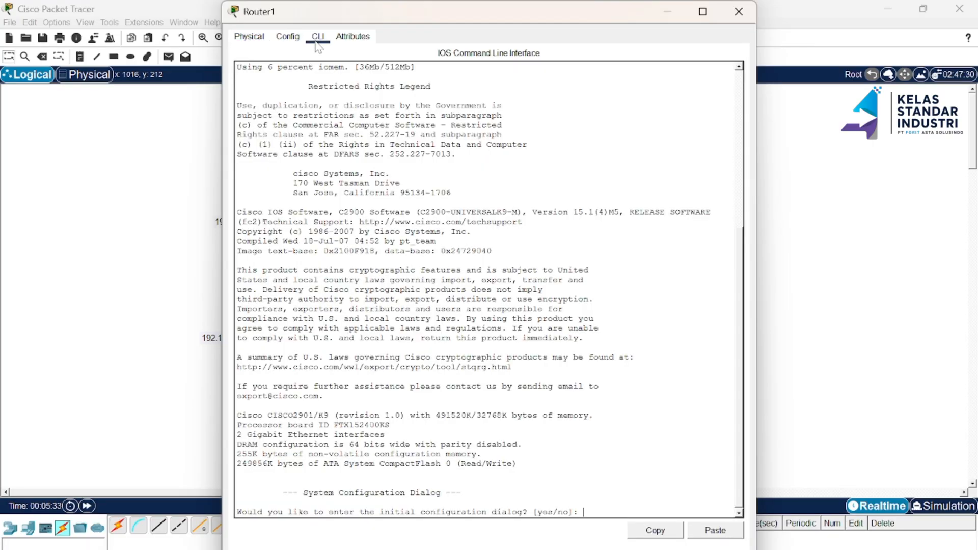
text(no)
key(Return)
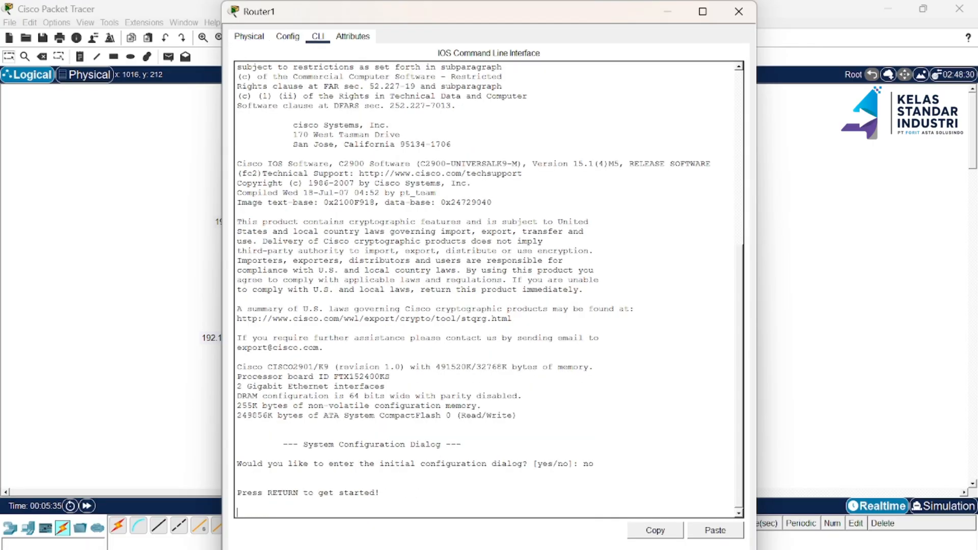
key(Return)
text(en)
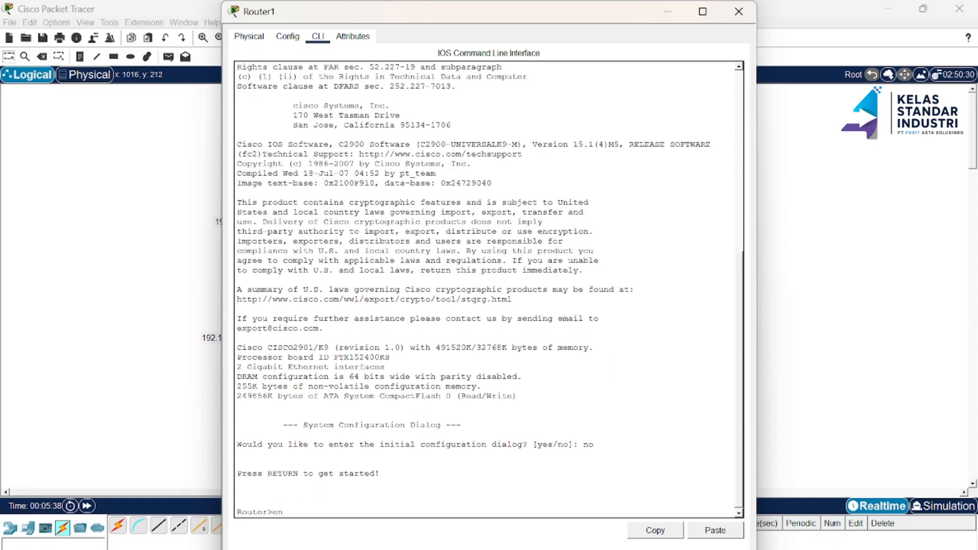
key(Return)
text(co)
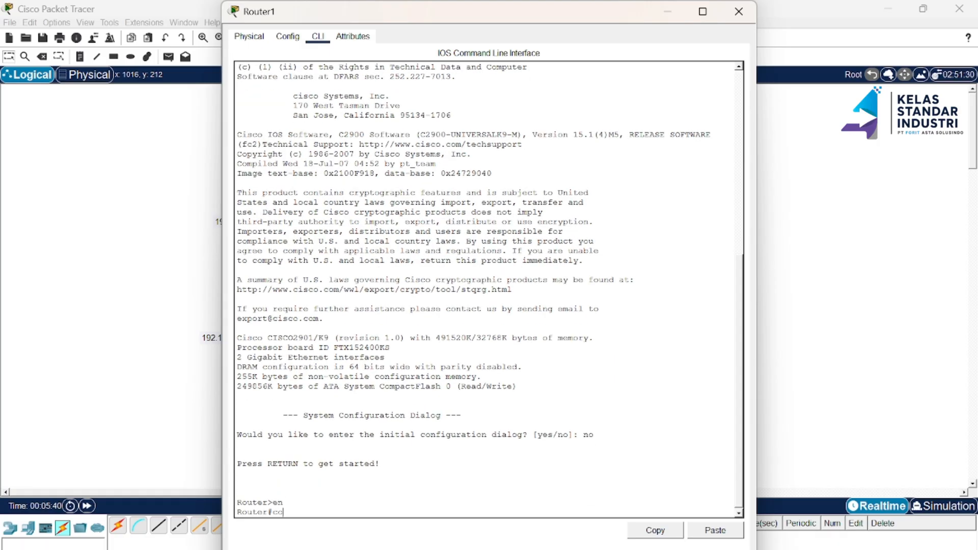
text(nf t)
key(Return)
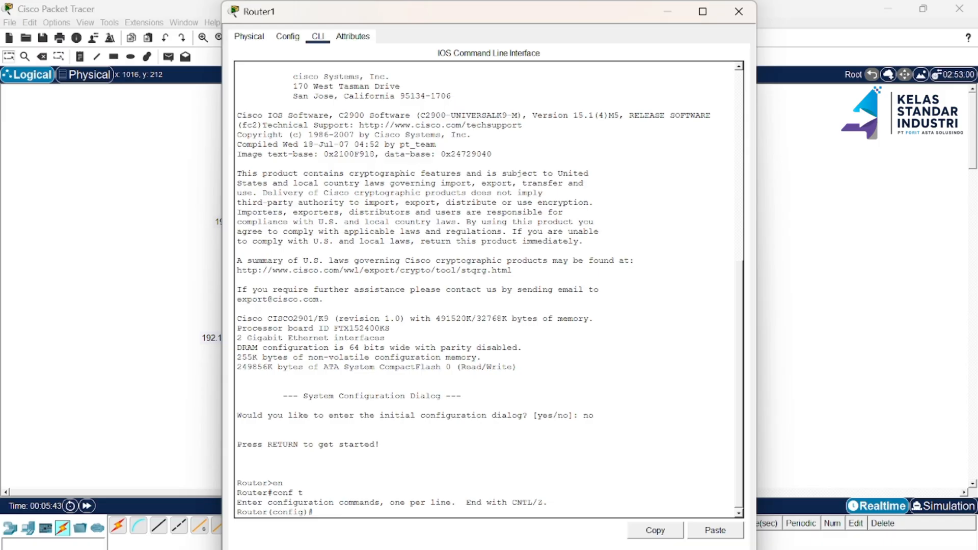
Enable Router1's interface range gig0/0-1 with "no shutdown"
text(int t)
key(BackSpace)
text(ra gig0/0-1)
key(Return)
text(no shutdown)
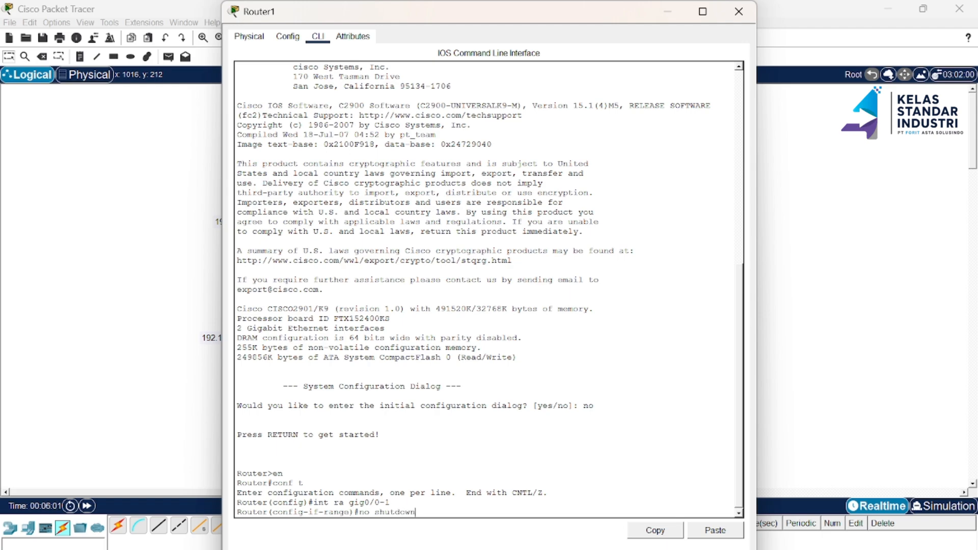
key(Return)
key(Return)
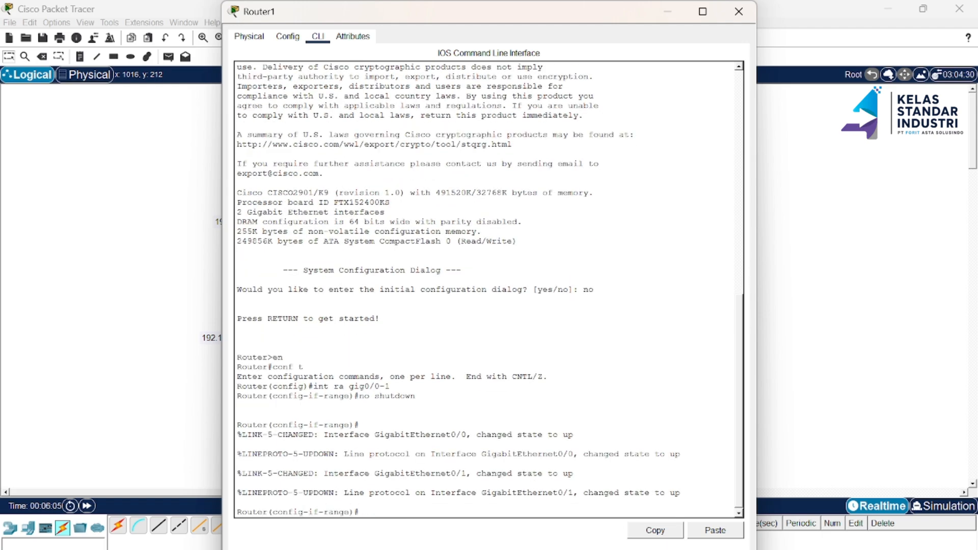
Close Router1's window and shift PC1 slightly up and to the right so its link clears the 192.168.2.2 note
click(738, 11)
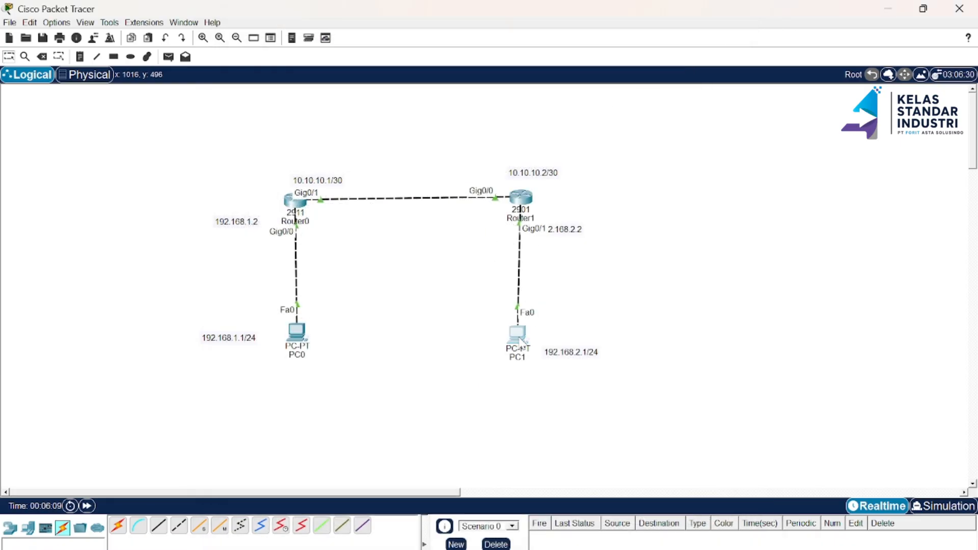
drag(521, 339, 539, 326)
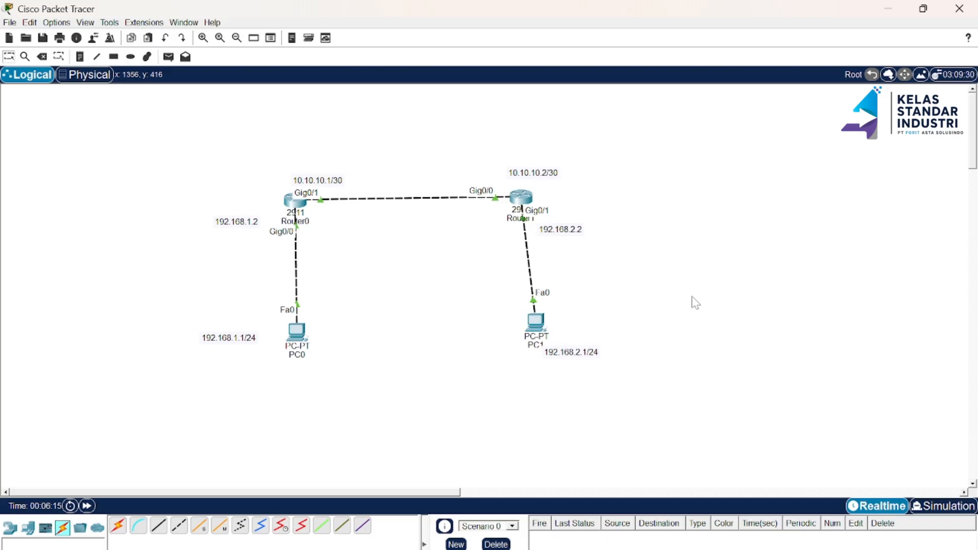
click(297, 201)
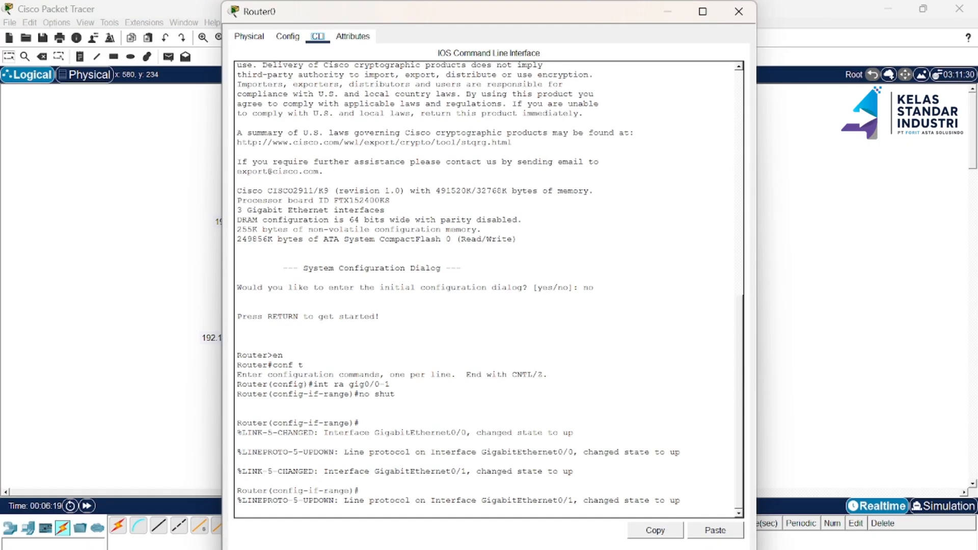
key(Return)
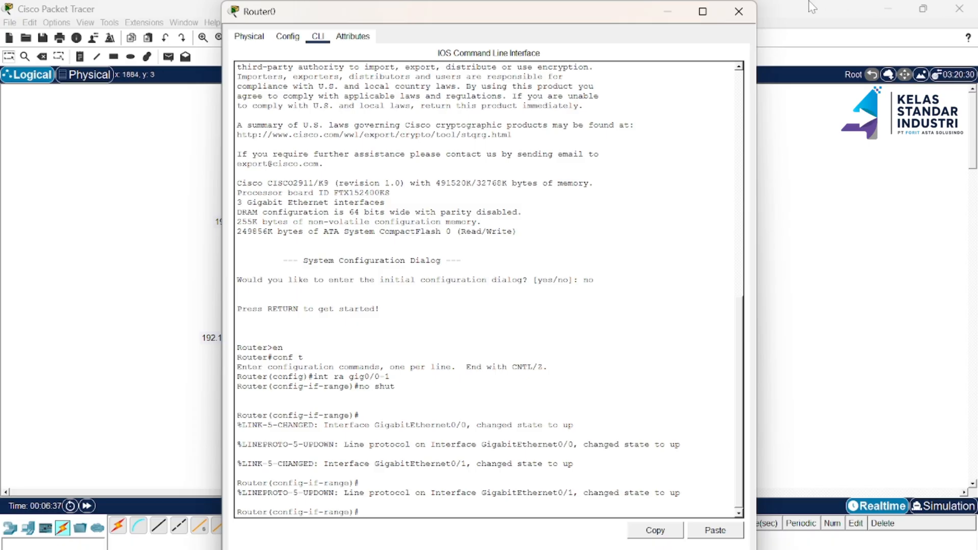
click(753, 7)
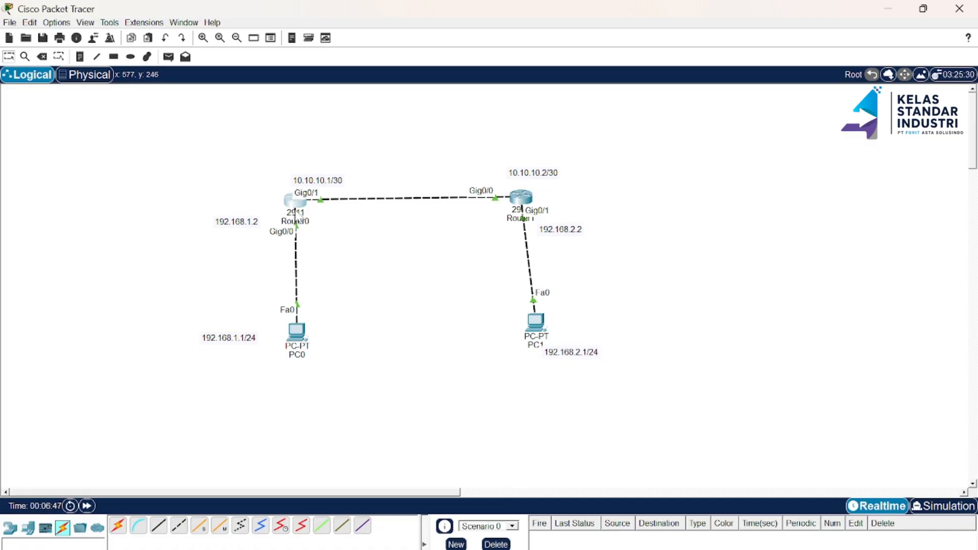
Assign IP address 192.168.1.2 with subnet mask 255.255.255.0 to Router0's gig0/0 interface and close its window
click(296, 203)
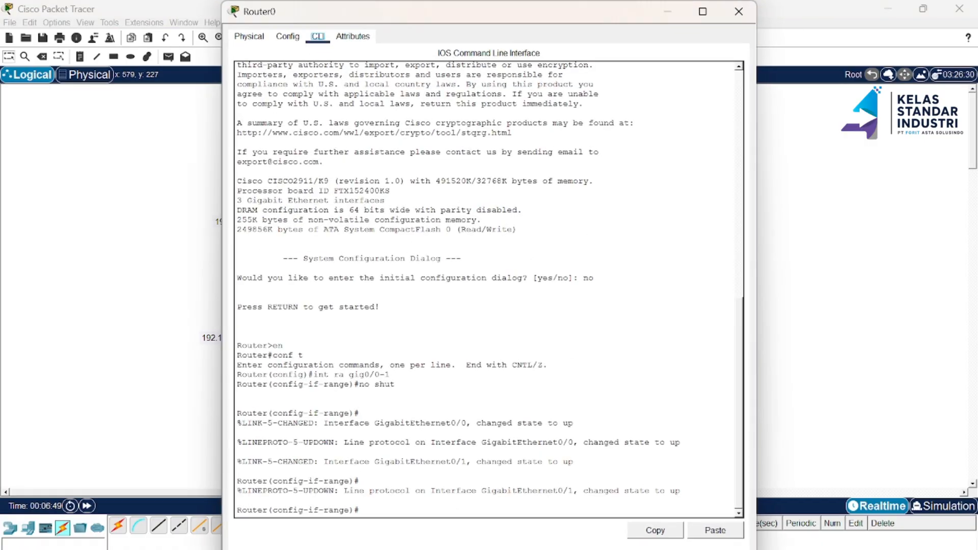
click(399, 507)
text(int gig0/0)
key(Return)
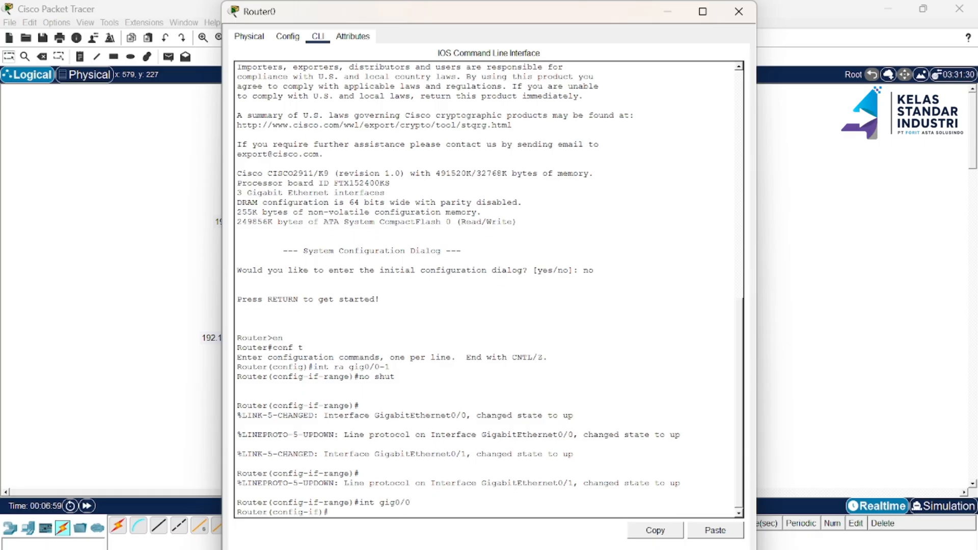
text(ip address 192.168.1.)
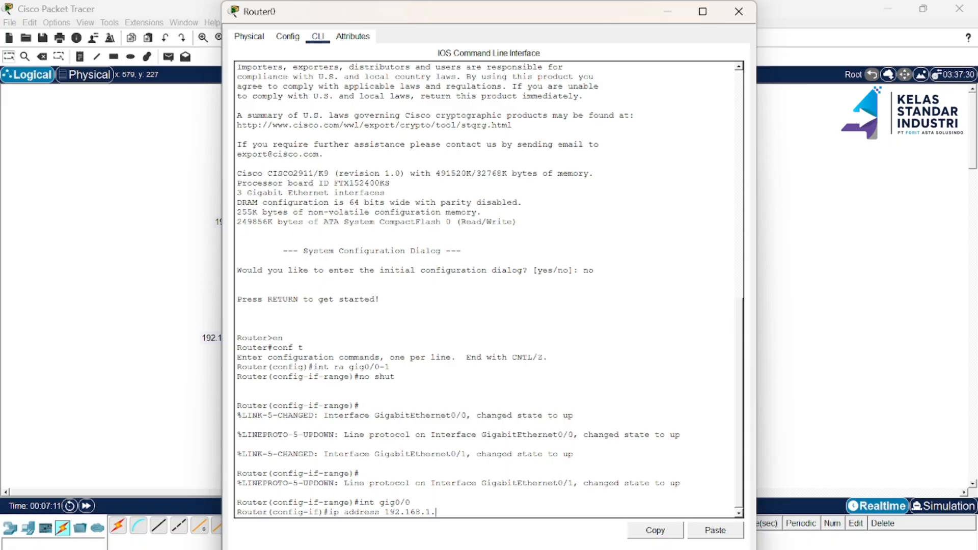
text(2 255.255.255.0)
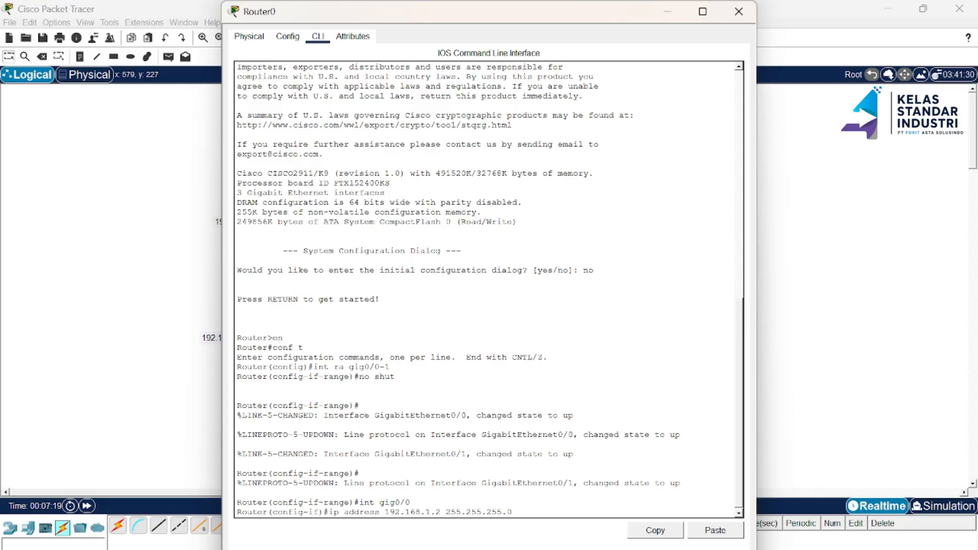
key(Return)
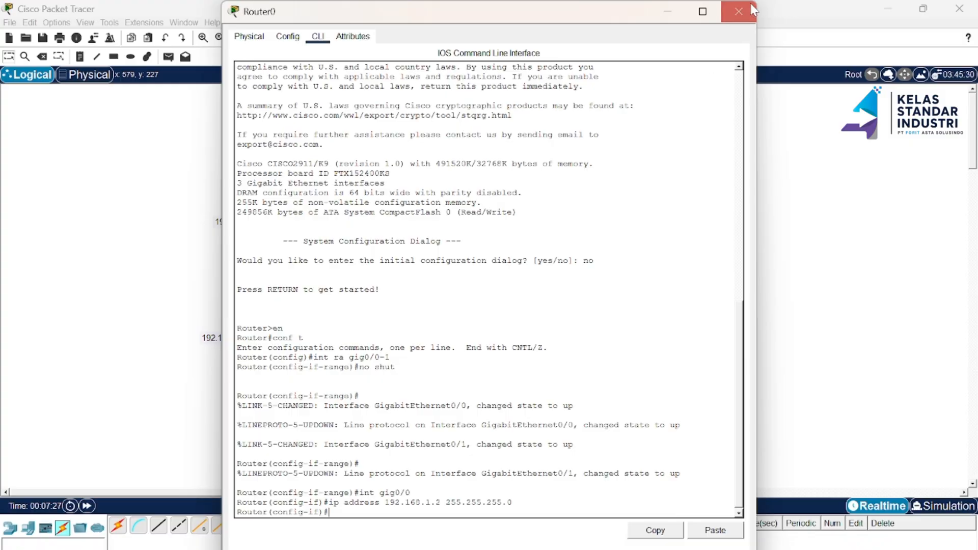
click(738, 11)
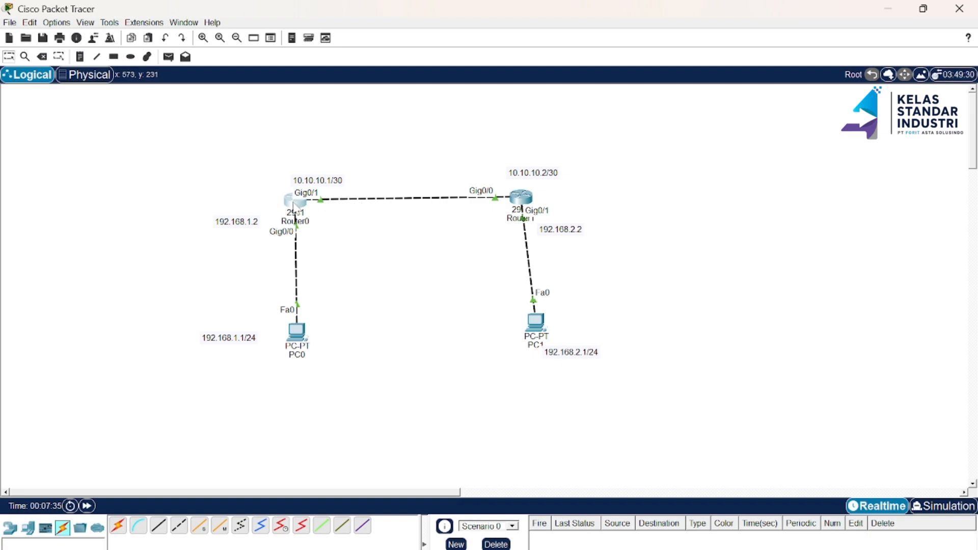
Assign IP address 10.10.10.1 with subnet mask 255.255.255.252 to Router0's gig0/1 interface
click(294, 208)
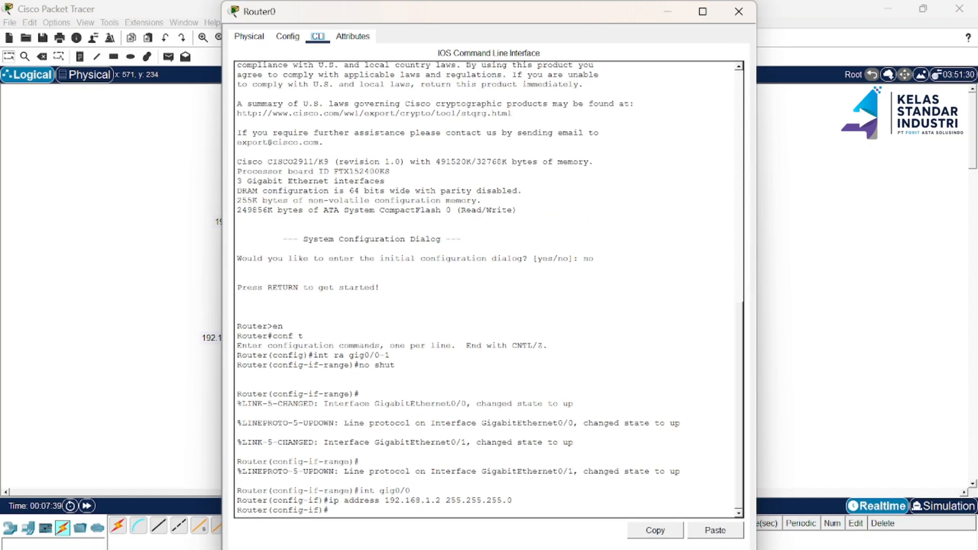
click(329, 511)
text(intv)
key(BackSpace)
text(gig0/1)
key(Return)
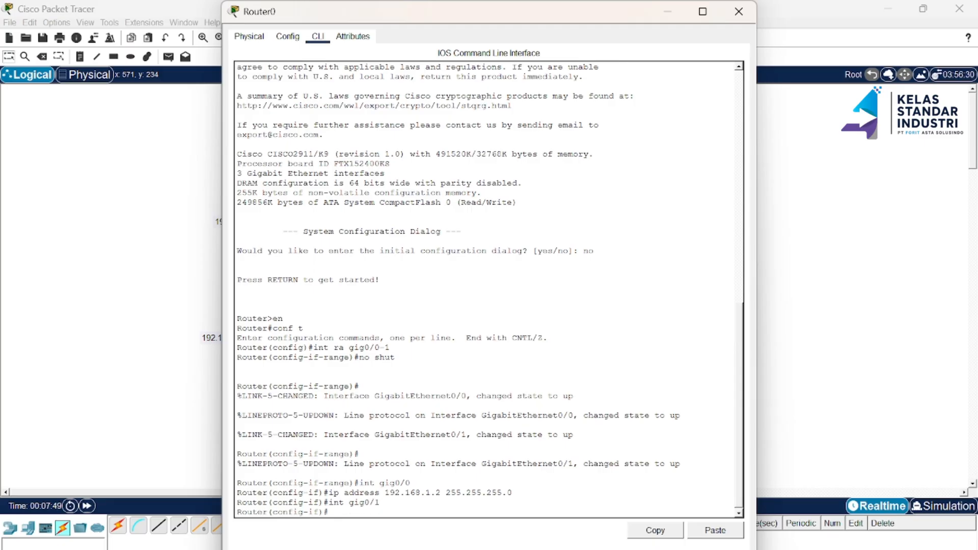
text(ip)
text(address 10.10.10.1 255.2)
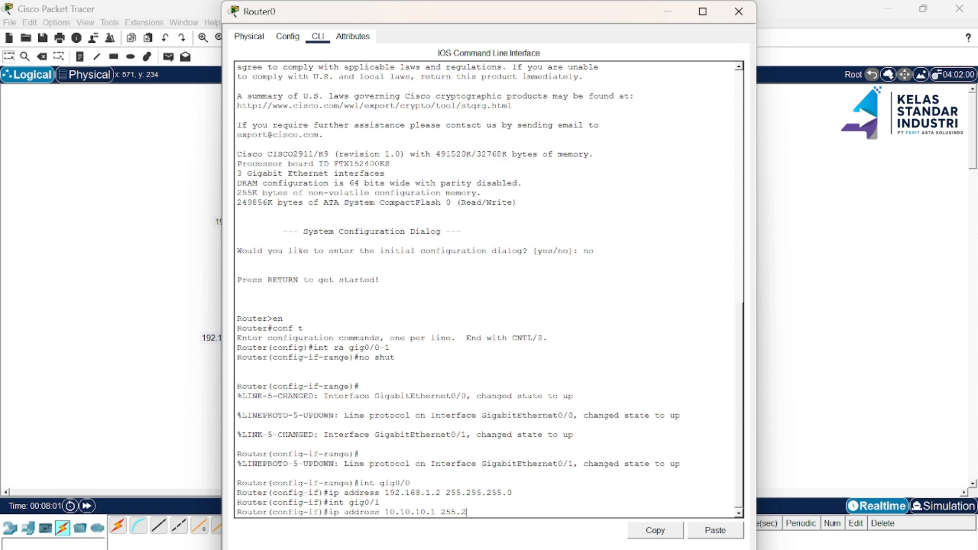
text(55.255.252)
click(755, 13)
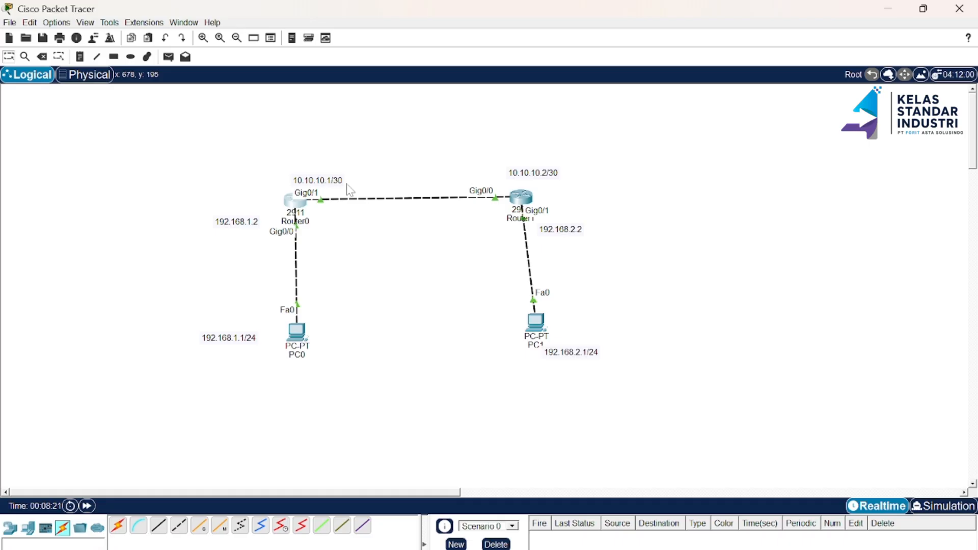
click(299, 203)
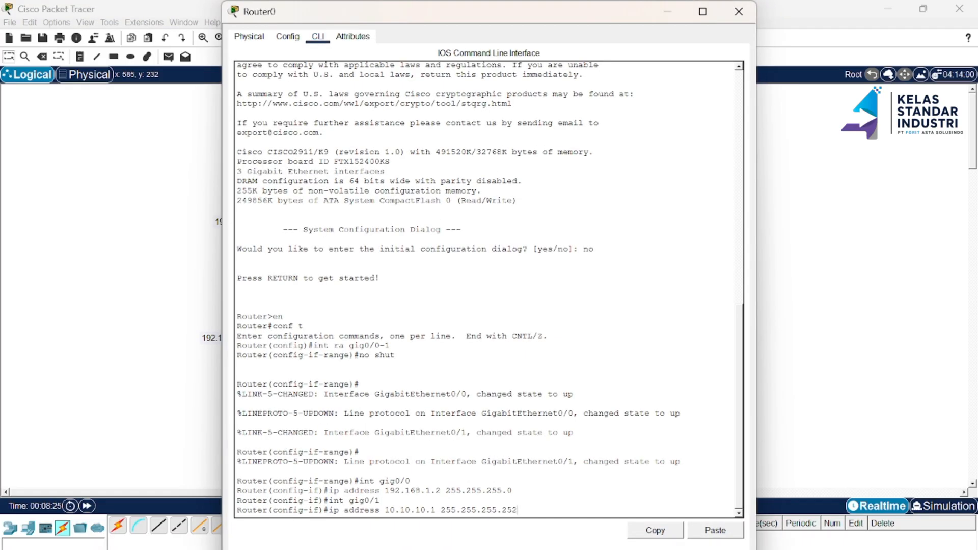
key(Return)
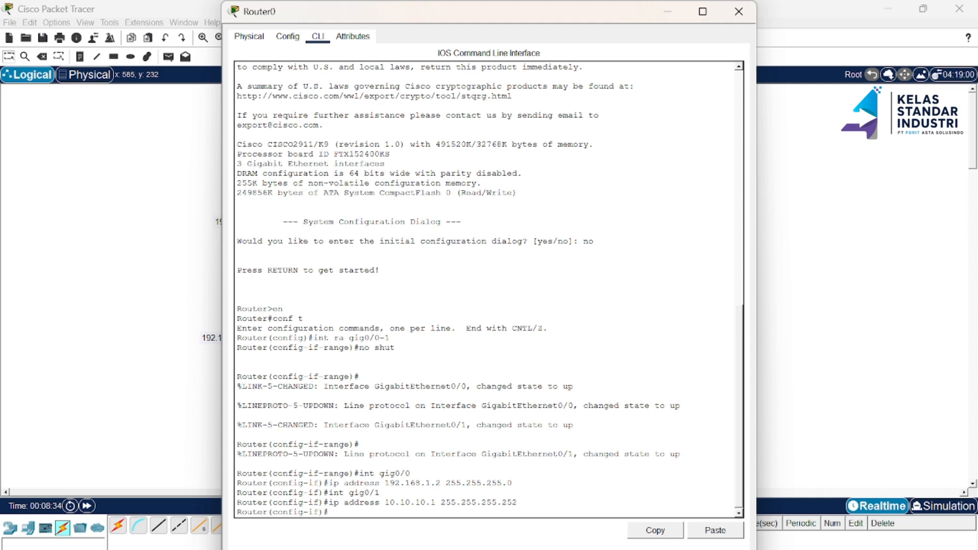
Close Router0's window and assign IP address 192.168.2.2 with subnet mask 255.255.255.0 to Router1's gig0/1 interface
click(738, 11)
click(519, 198)
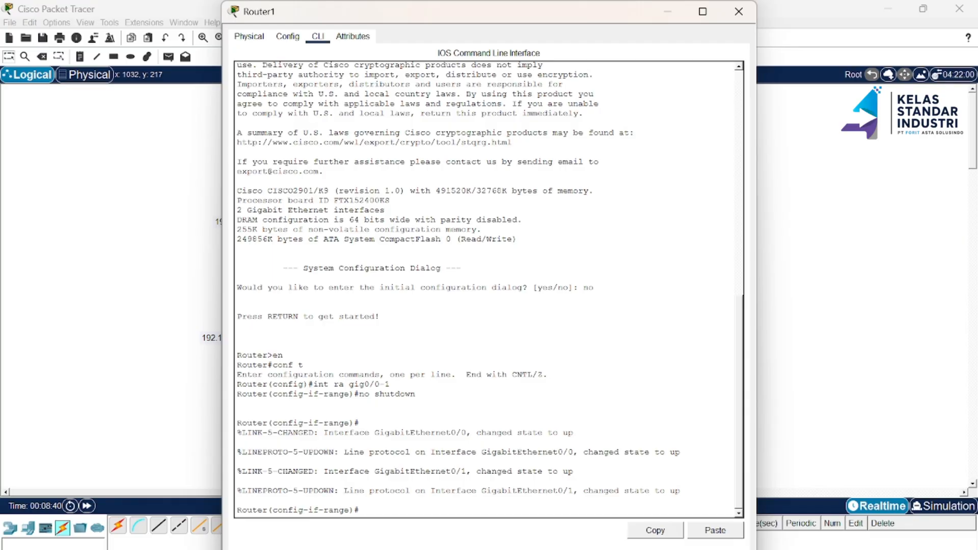
text(int gig0/1)
key(Return)
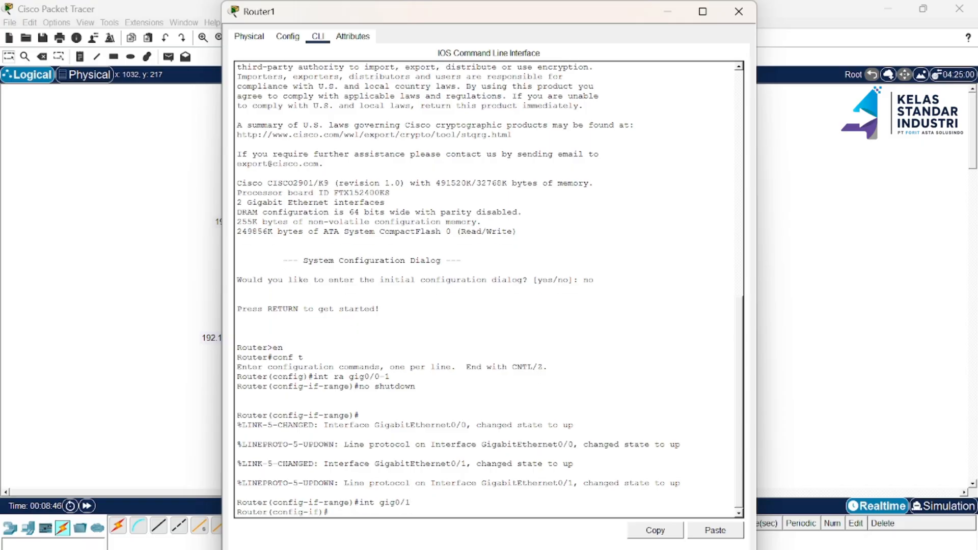
text(ip add 192.168.2.2 255.255.255.0)
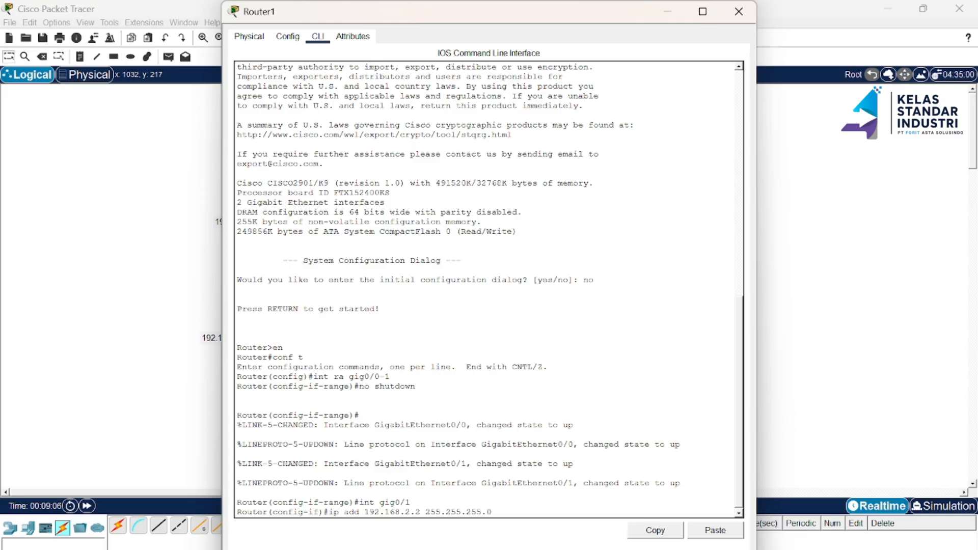
key(Return)
Assign IP address 10.10.10.2 with subnet mask 255.255.255.252 to Router1's gig0/0 interface and close its window
text(int)
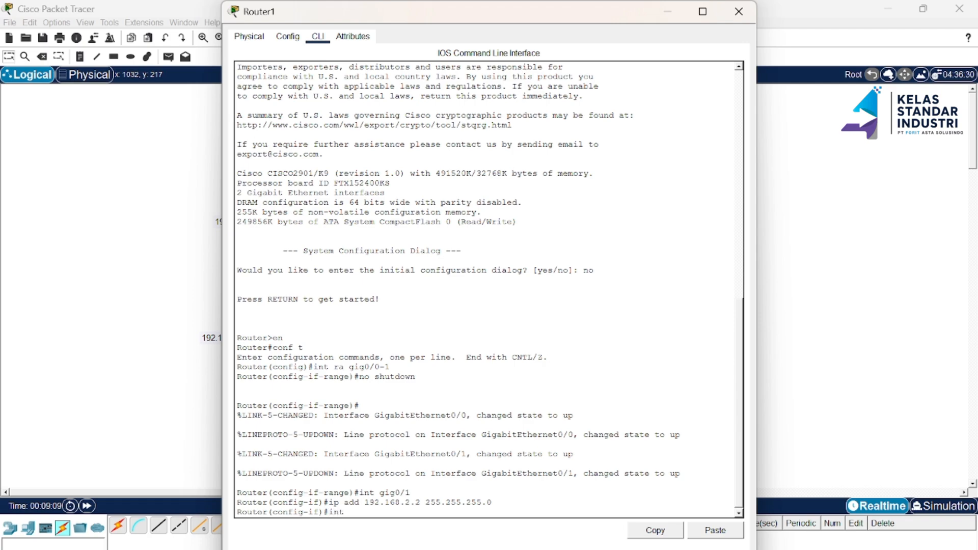
text( gig0/0)
key(Return)
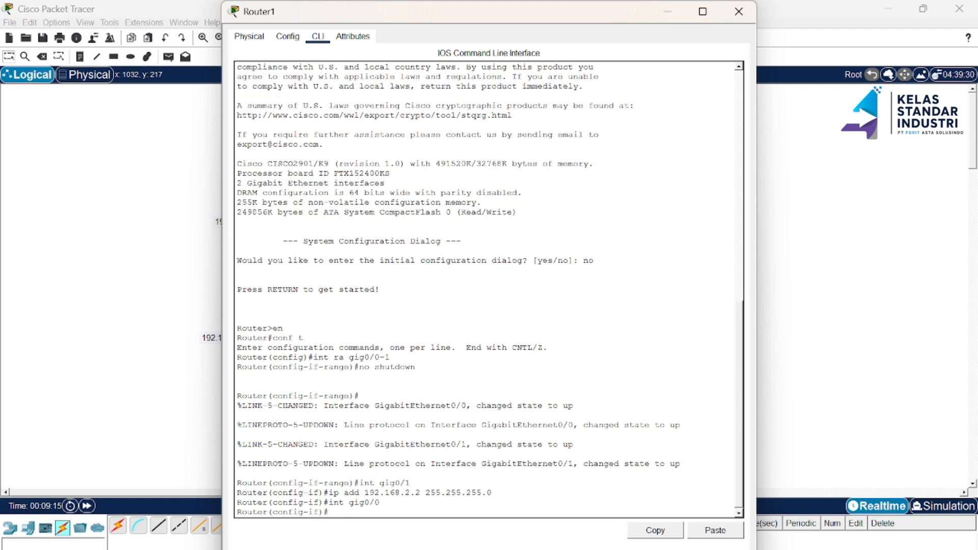
text(ip add 10.10.10.2 255.255.255.2)
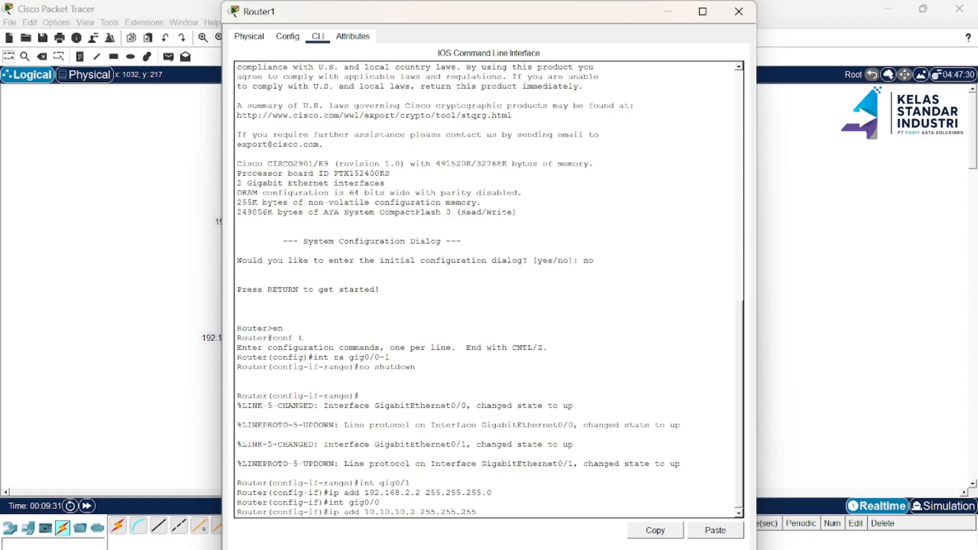
text(52)
key(Return)
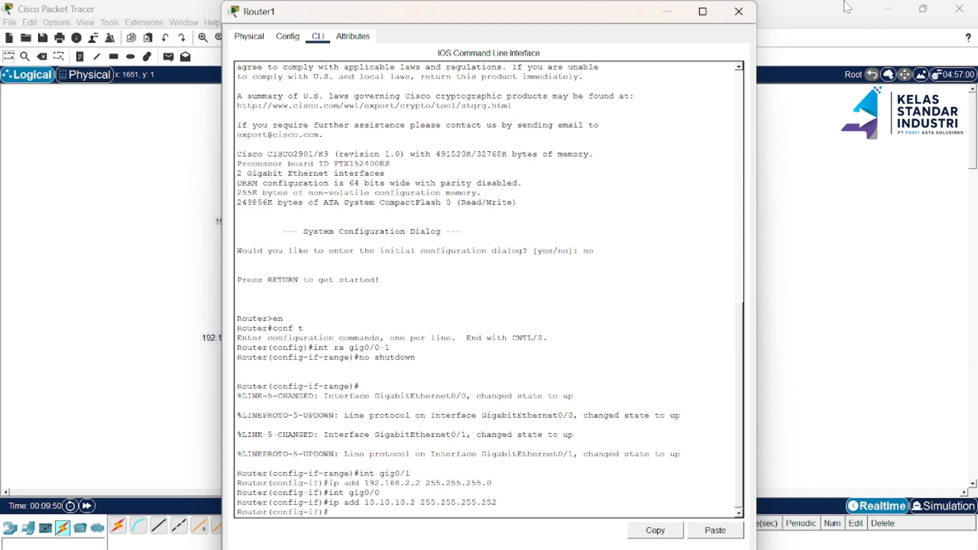
click(739, 12)
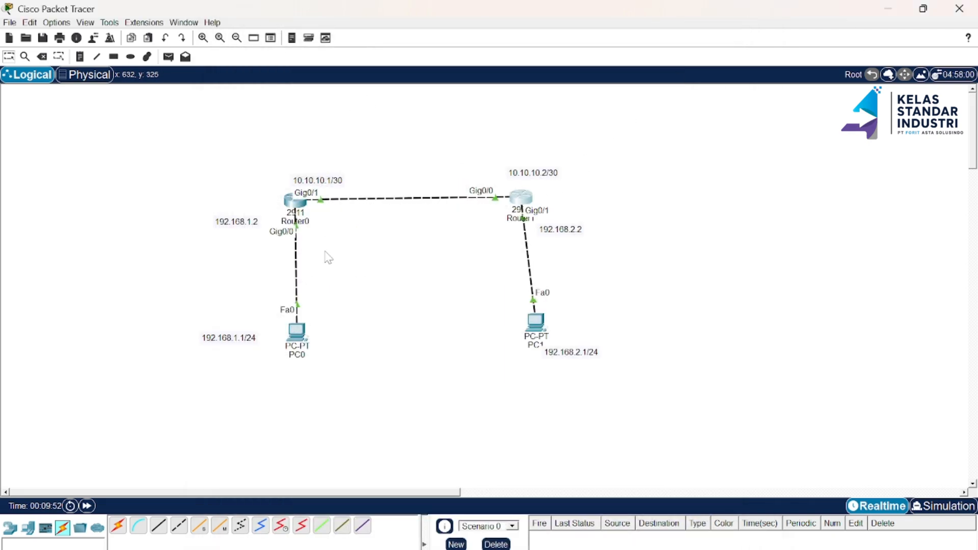
Run "do show ip route" on Router0, examine the connected and local route entries for gig0/1, and close its window
click(293, 207)
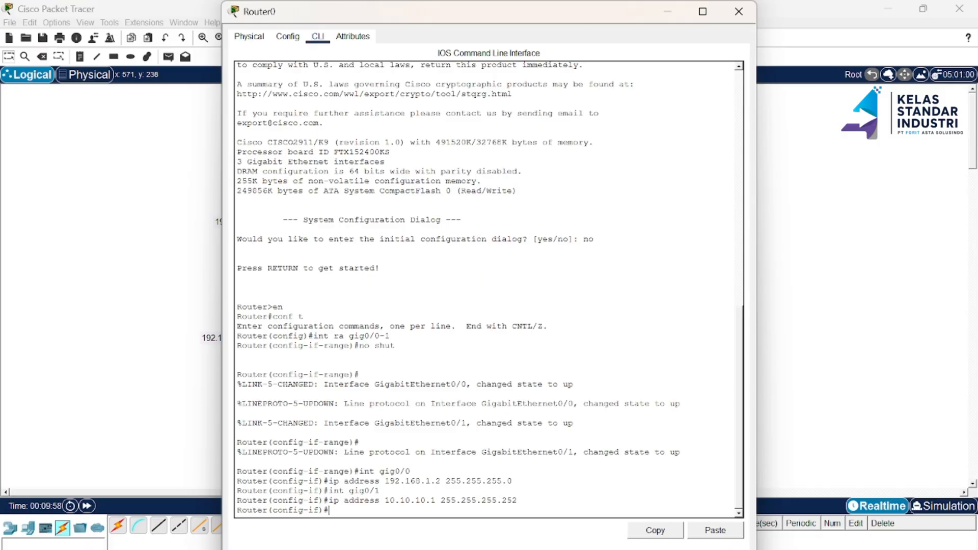
text(do show ip route)
key(Return)
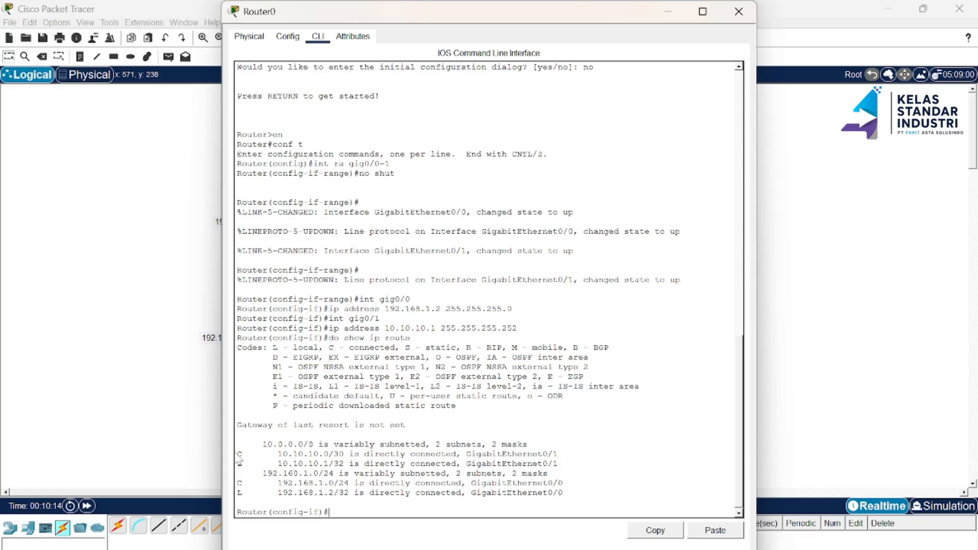
drag(236, 454, 242, 454)
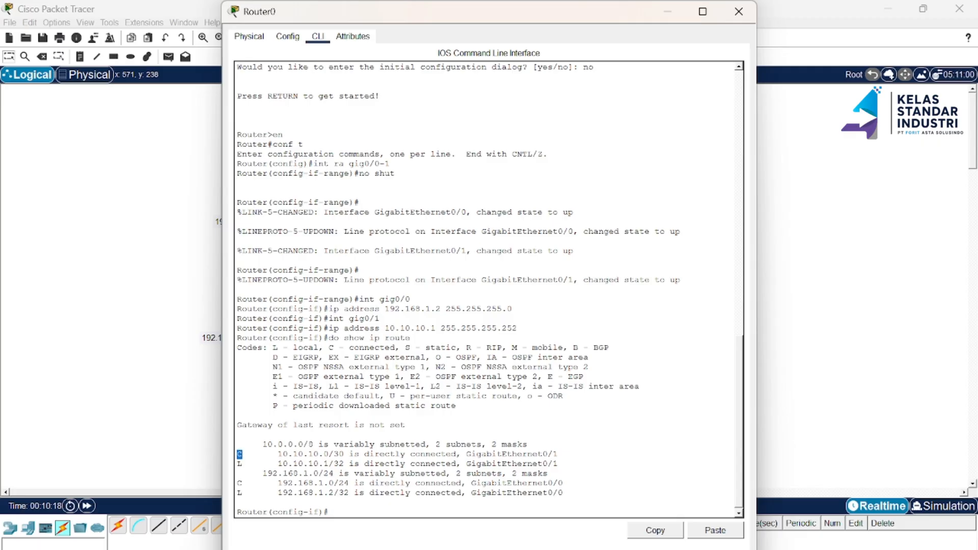
drag(277, 454, 345, 454)
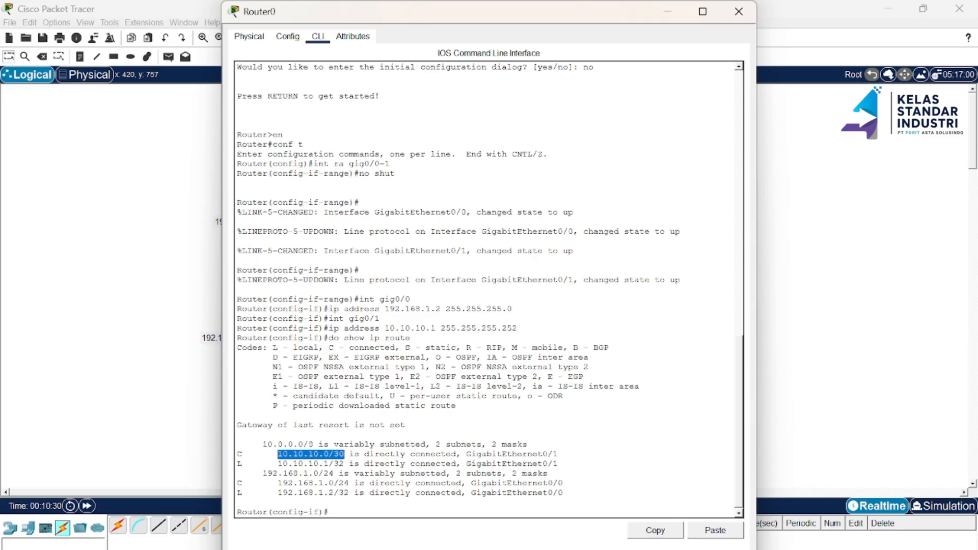
drag(236, 464, 242, 464)
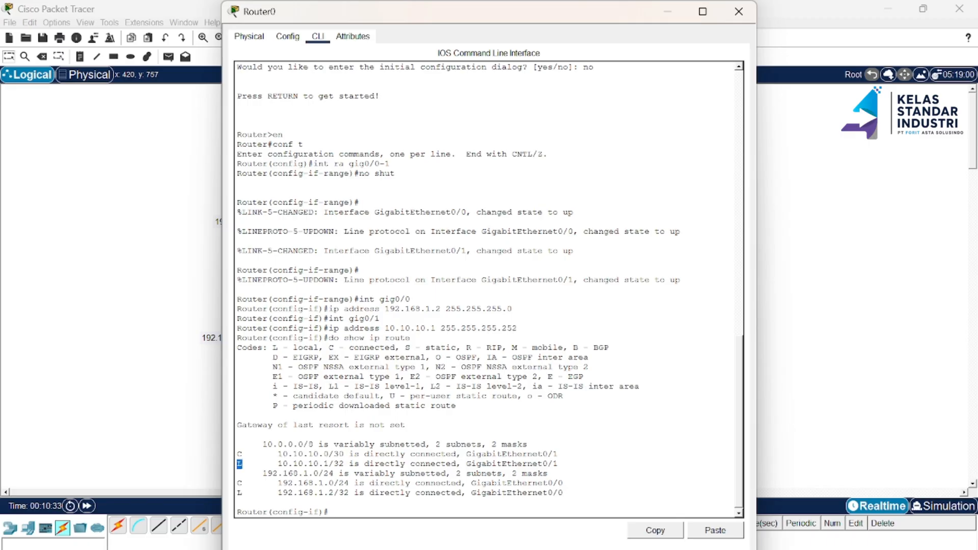
drag(277, 464, 339, 464)
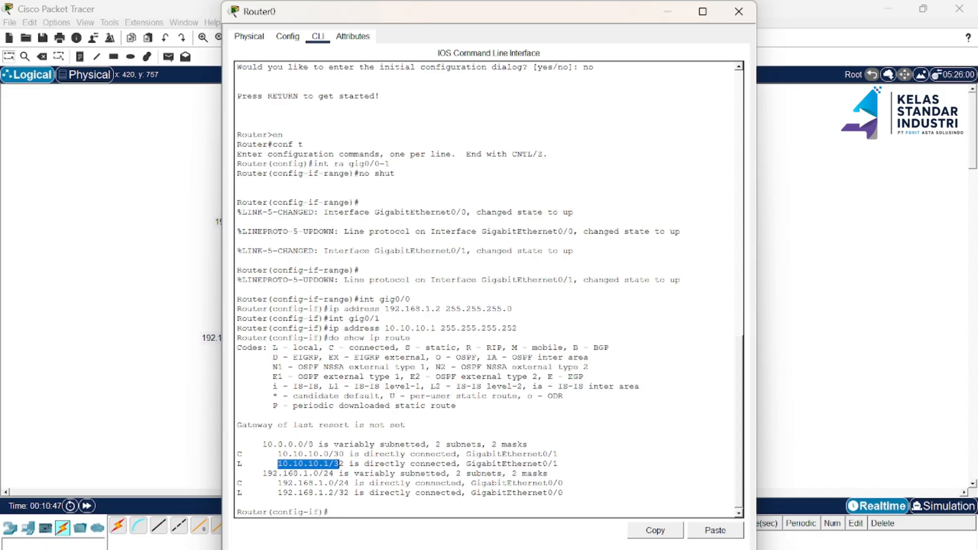
click(339, 465)
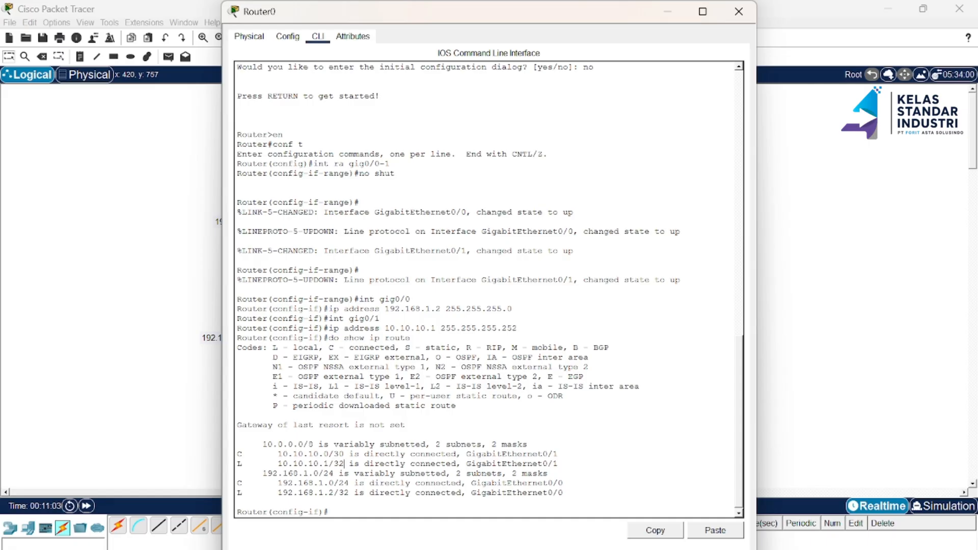
click(733, 18)
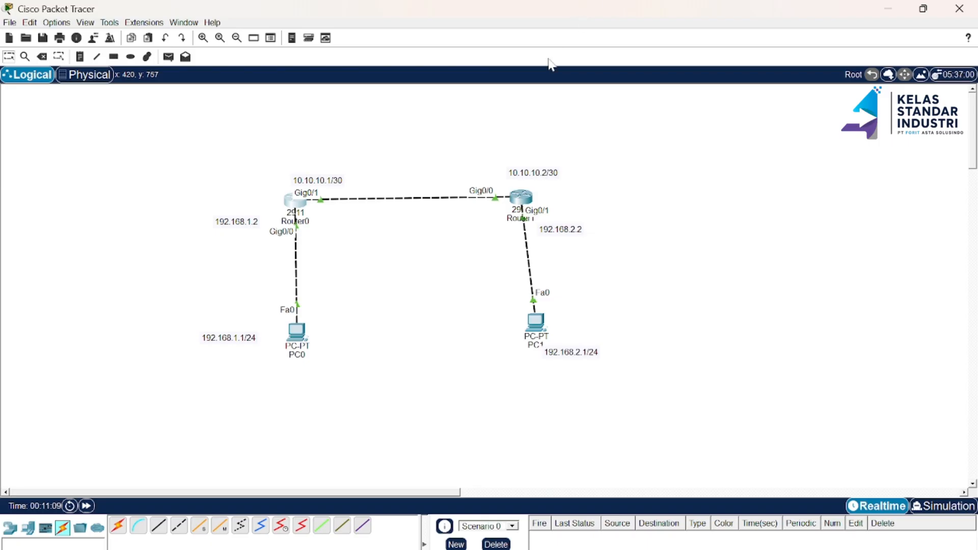
Send a simple PDU from PC0 to PC1 to test connectivity between the two networks
click(168, 56)
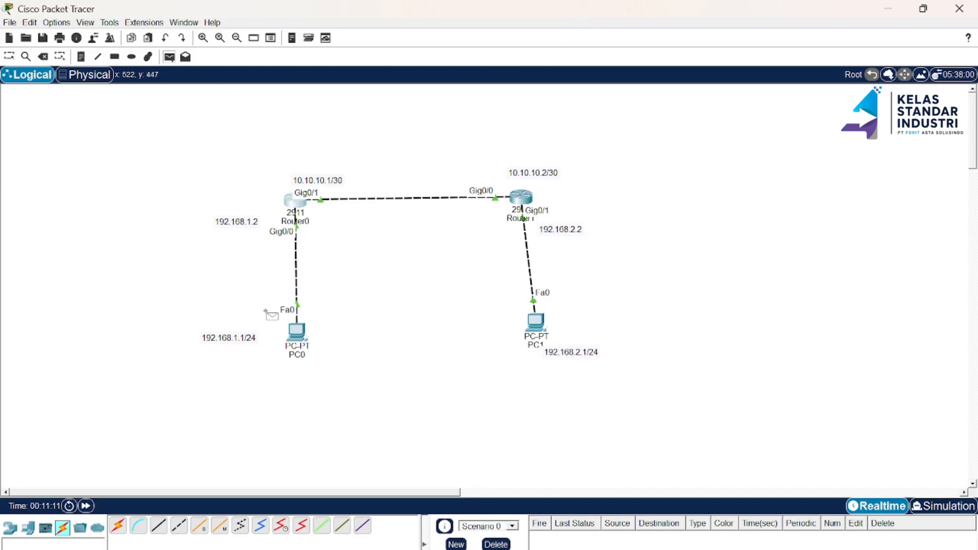
click(297, 332)
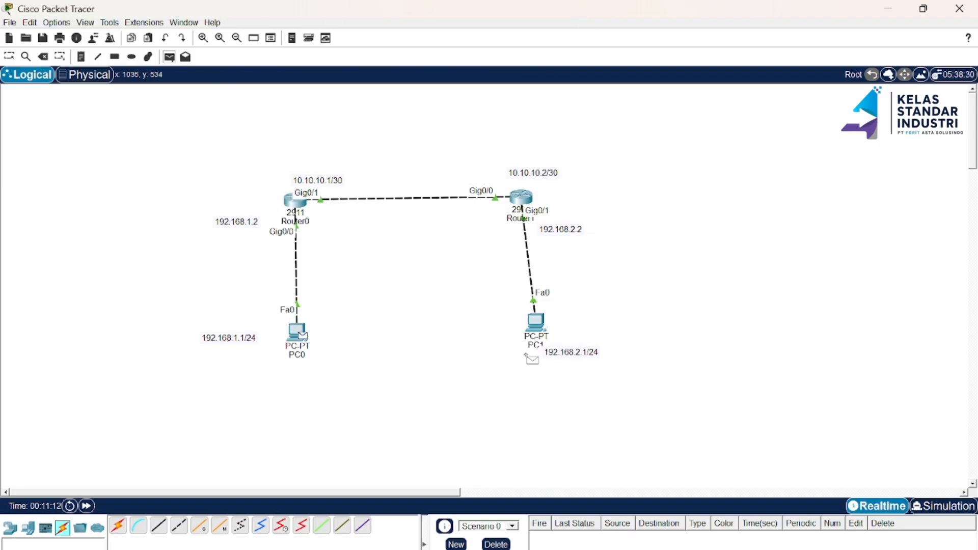
click(543, 327)
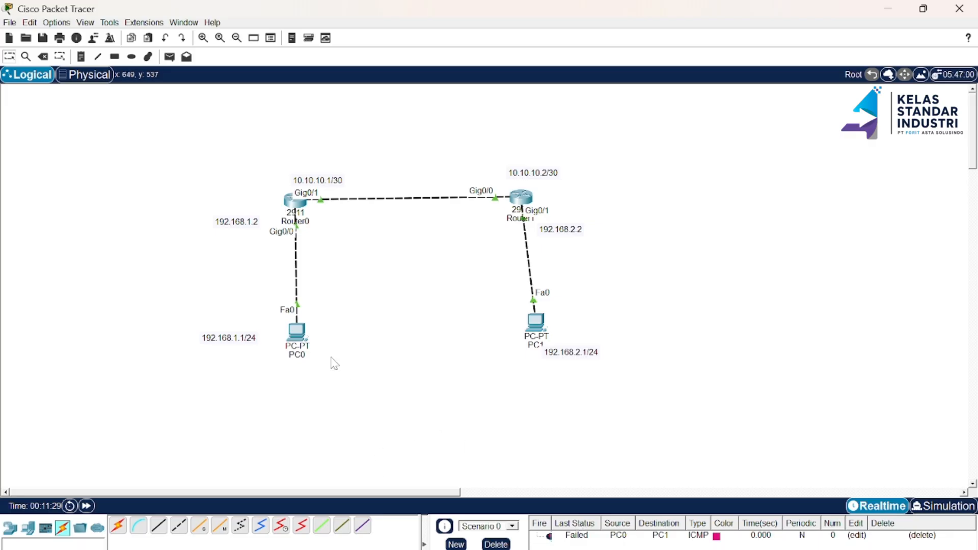
Ping 192.168.2.1 from PC0's Command Prompt and close PC0's window
click(295, 332)
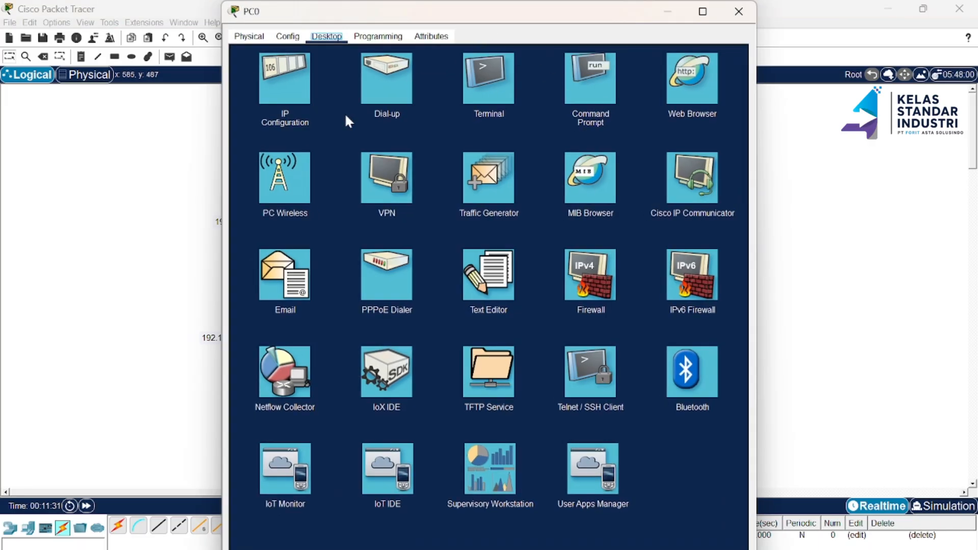
click(579, 74)
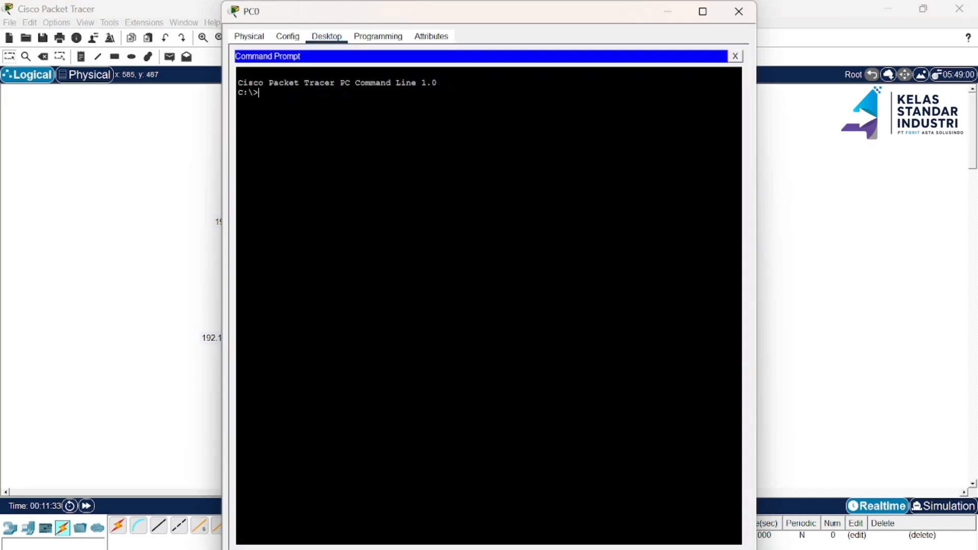
text(ping 192.168.2.1)
key(Return)
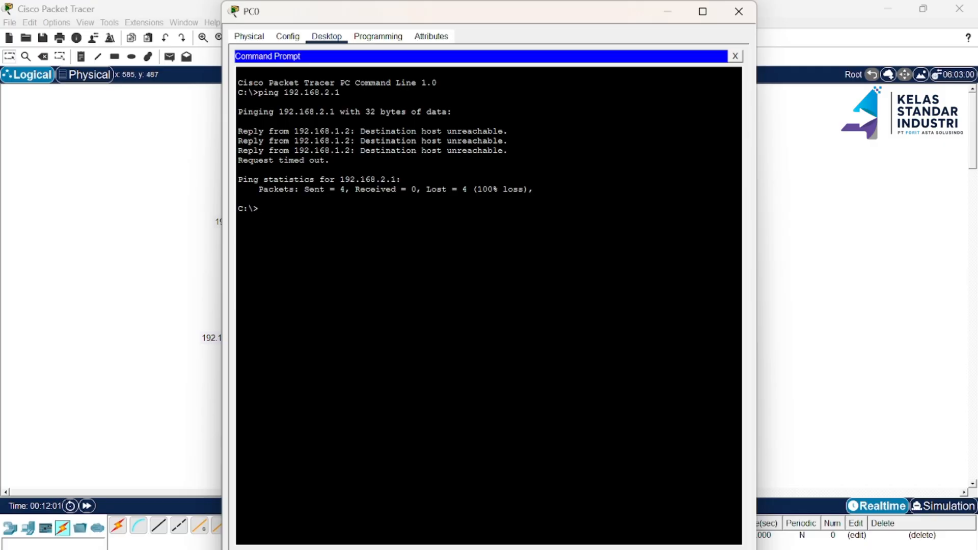
click(739, 11)
Add a static route on Router0 to network 192.168.2.0 with mask 255.255.255.0 via next hop 10.10.10.2, and close its window
click(295, 200)
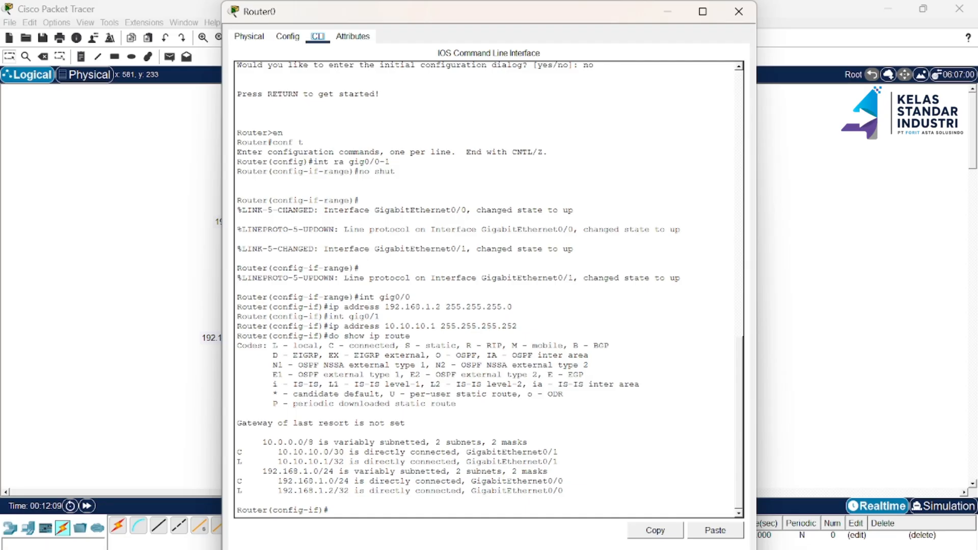
click(329, 510)
drag(329, 510, 237, 500)
click(329, 510)
text(ip e)
key(BackSpace)
text(ro)
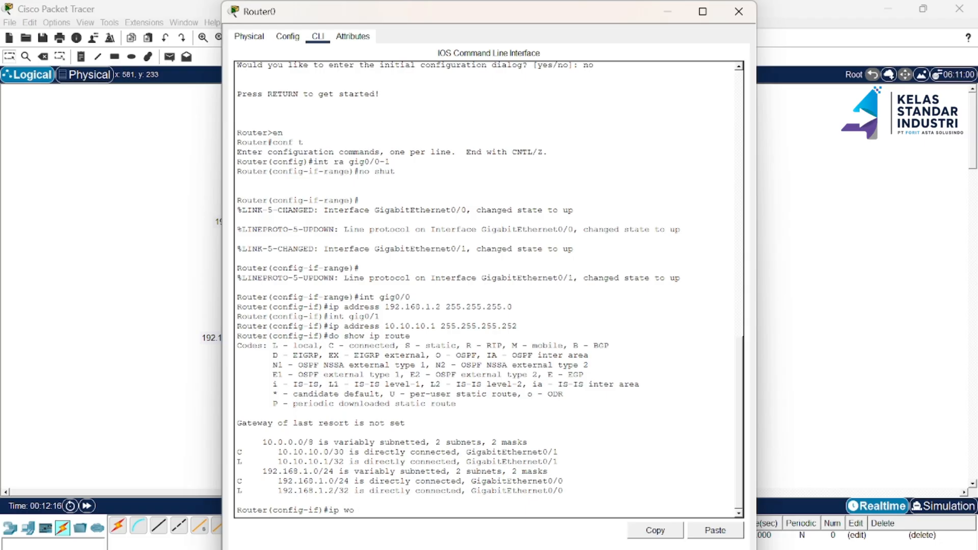
key(BackSpace)
key(BackSpace)
text(routw)
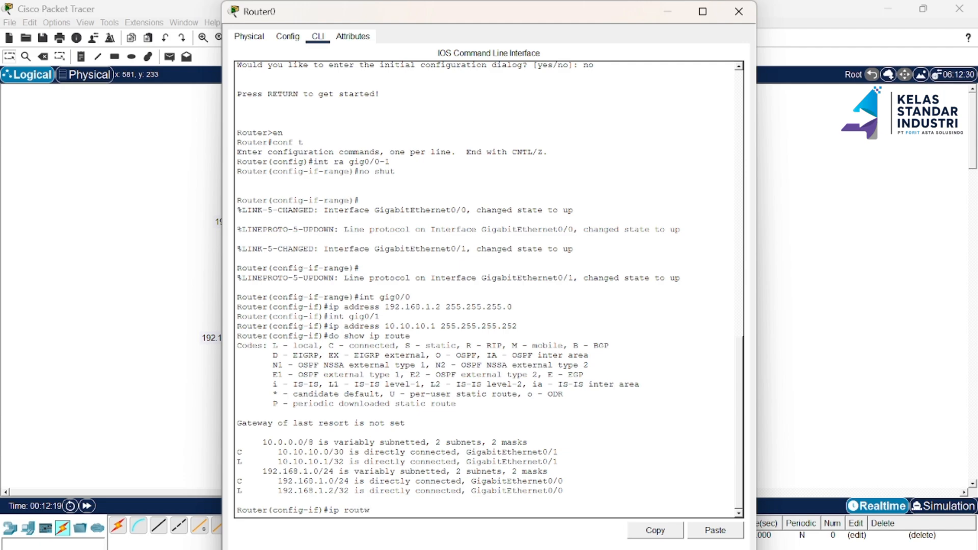
key(BackSpace)
text(e 192)
key(BackSpace)
text(.168.2.0)
text(255.255.255)
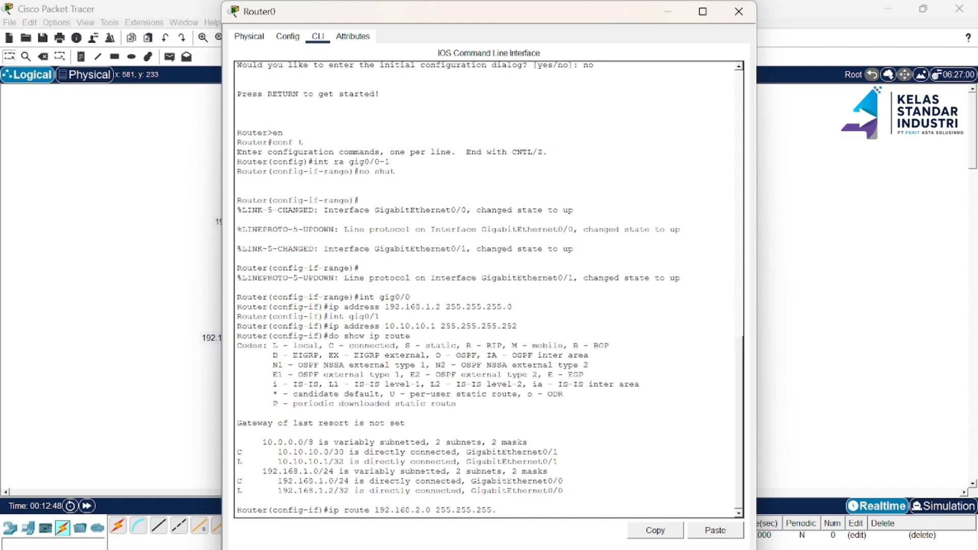
text(.0 10.10.10.2)
click(738, 11)
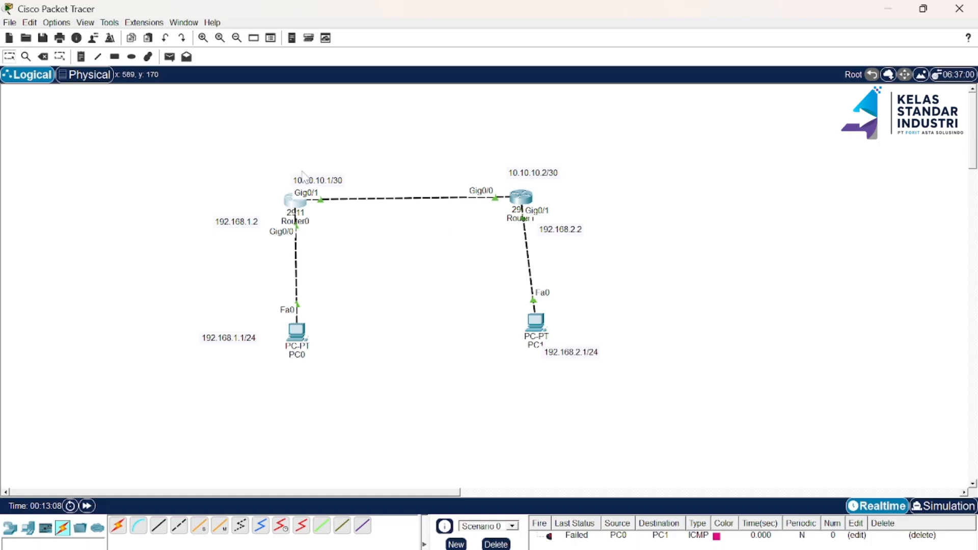
click(294, 208)
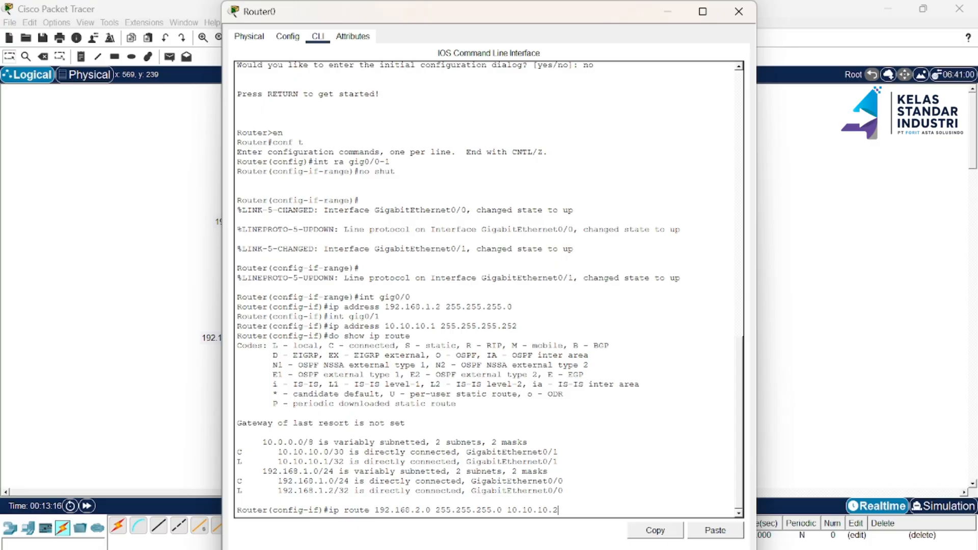
key(Return)
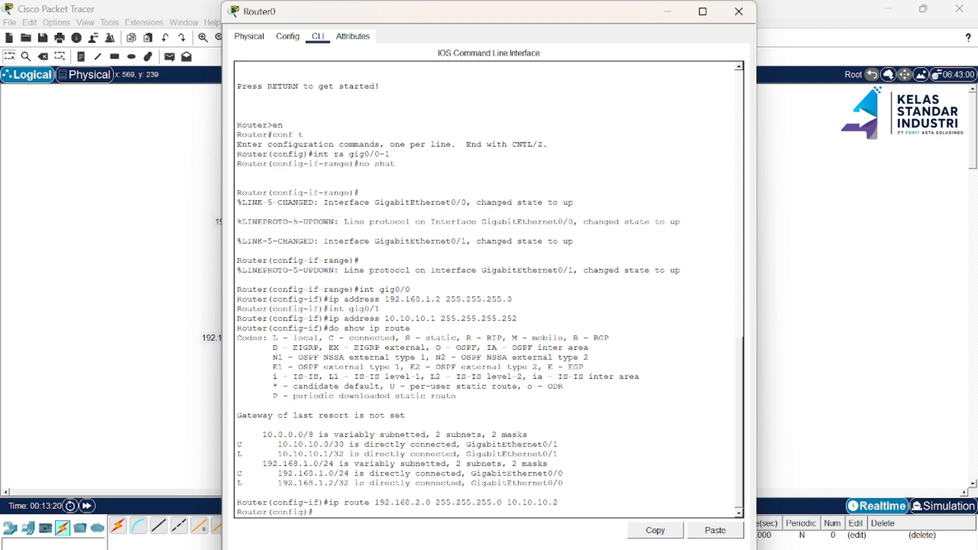
click(738, 11)
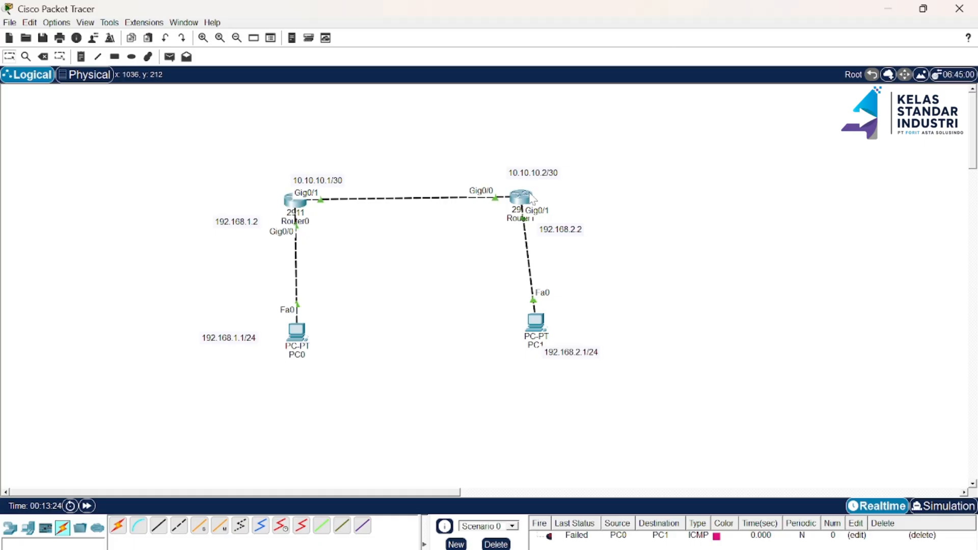
Add a static route on Router1 to network 192.168.1.0 with mask 255.255.255.0 via next hop 10.10.10.1, and close its window
click(530, 197)
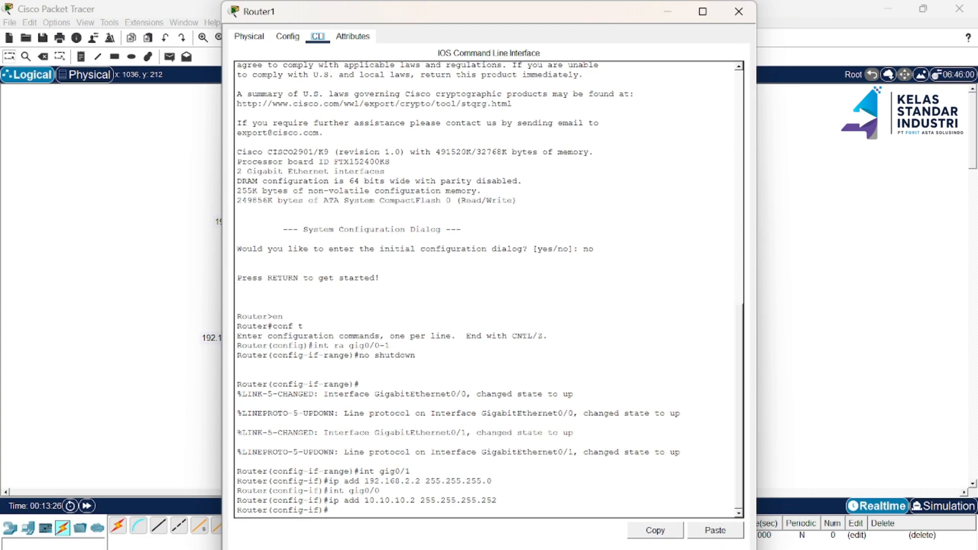
text(ip route 192.168.1.0 255.255.255.0)
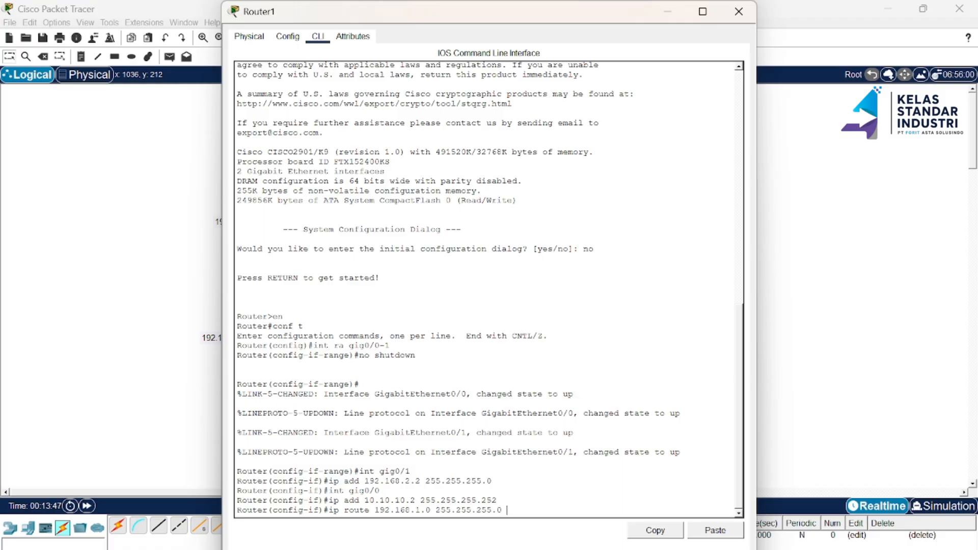
text( 10.10.10.1)
key(Return)
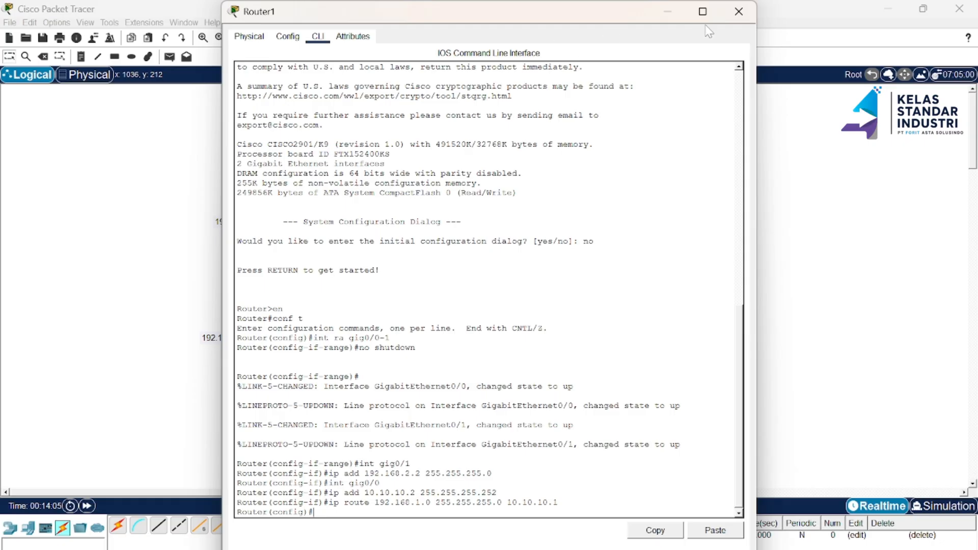
click(733, 13)
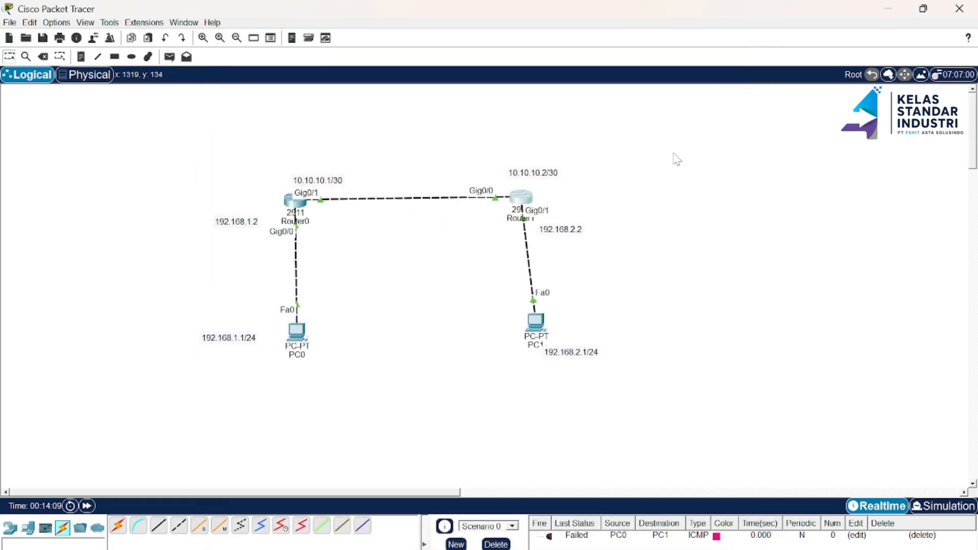
Send a simple PDU from PC0 to PC1 and select its entry in the PDU list to check its status
click(170, 57)
click(298, 332)
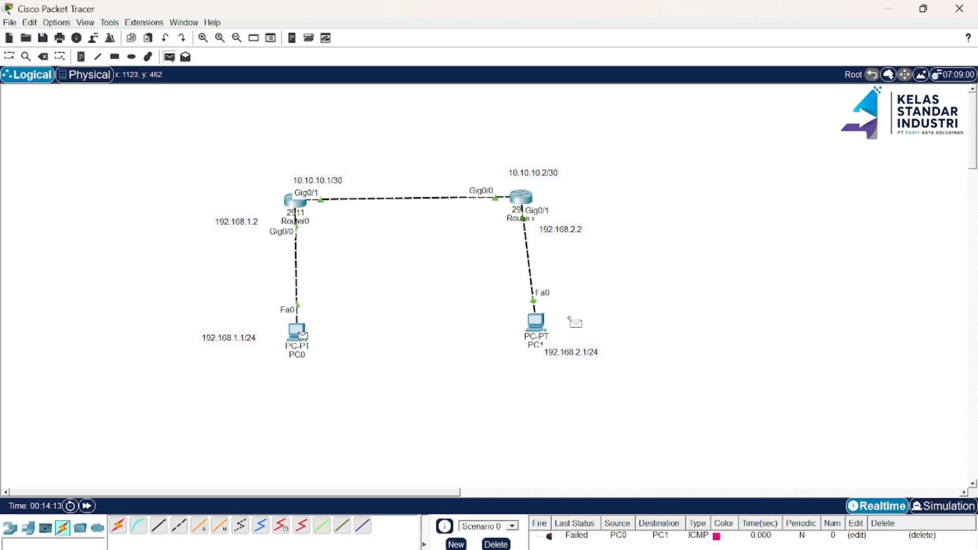
click(533, 321)
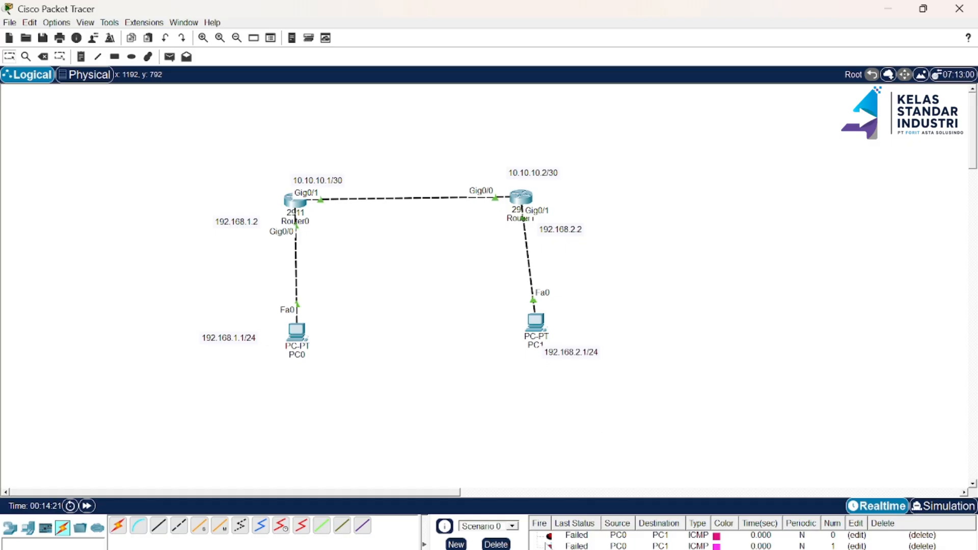
click(573, 546)
click(548, 547)
Send another simple PDU from PC0 to PC1 and shift PC1 slightly down and to the left in the topology
click(170, 56)
click(297, 332)
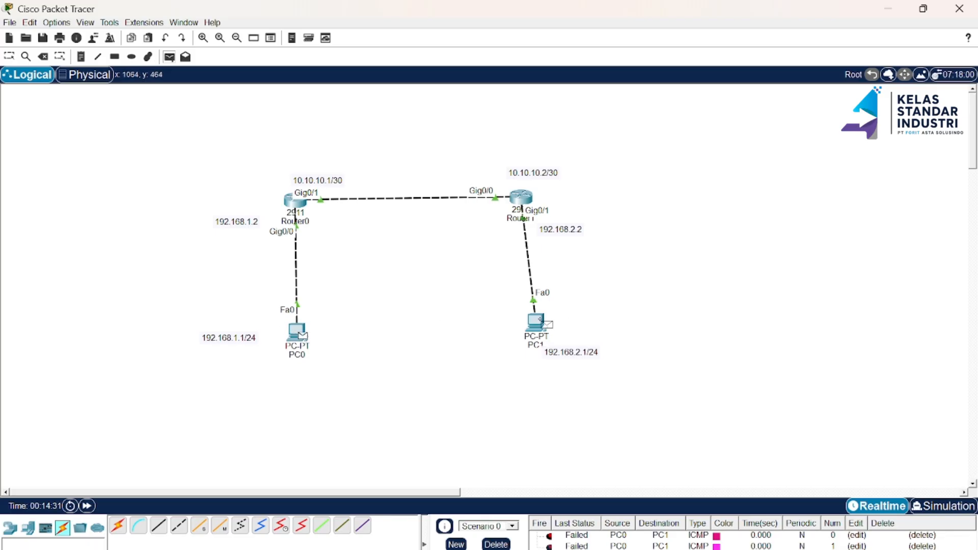
click(542, 322)
drag(544, 325, 537, 329)
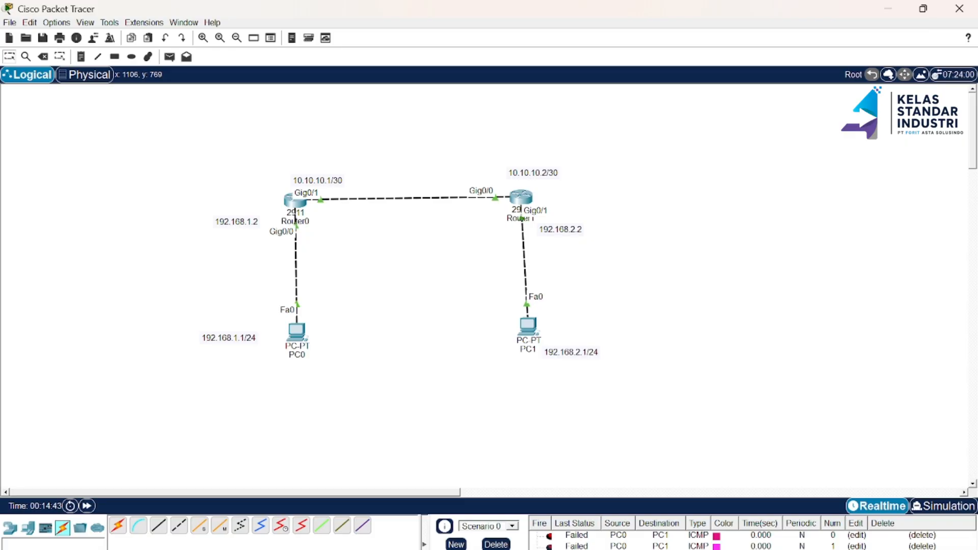
Ping 192.168.2.1 from PC0's Command Prompt, check the replies, and close PC0's window
click(296, 332)
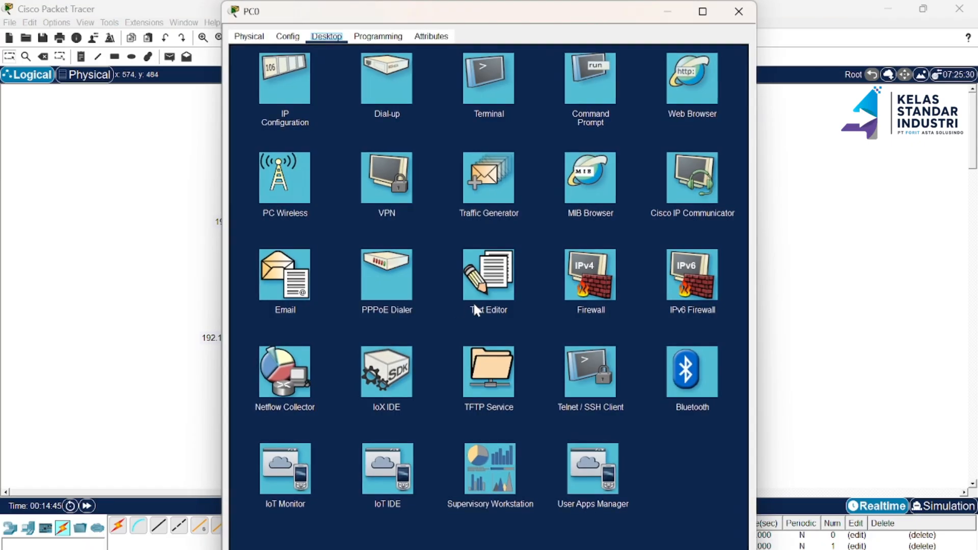
click(594, 84)
text(ping)
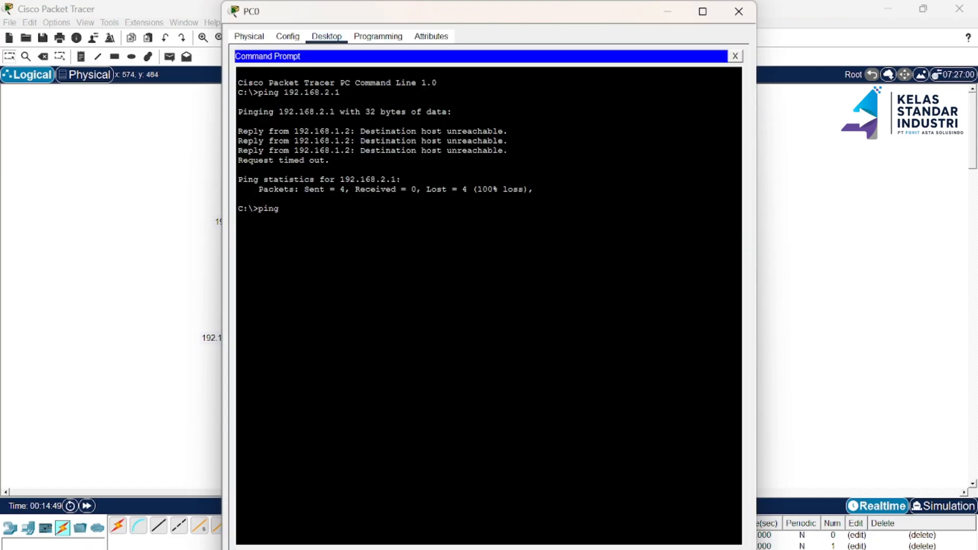
text( 192.168.2)
text(.1)
key(Return)
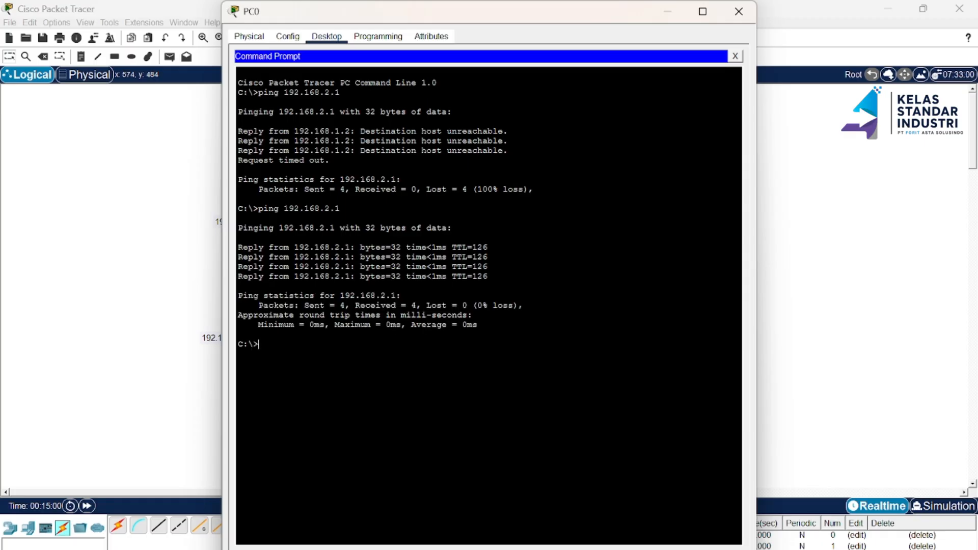
drag(452, 247, 467, 247)
click(468, 248)
click(738, 12)
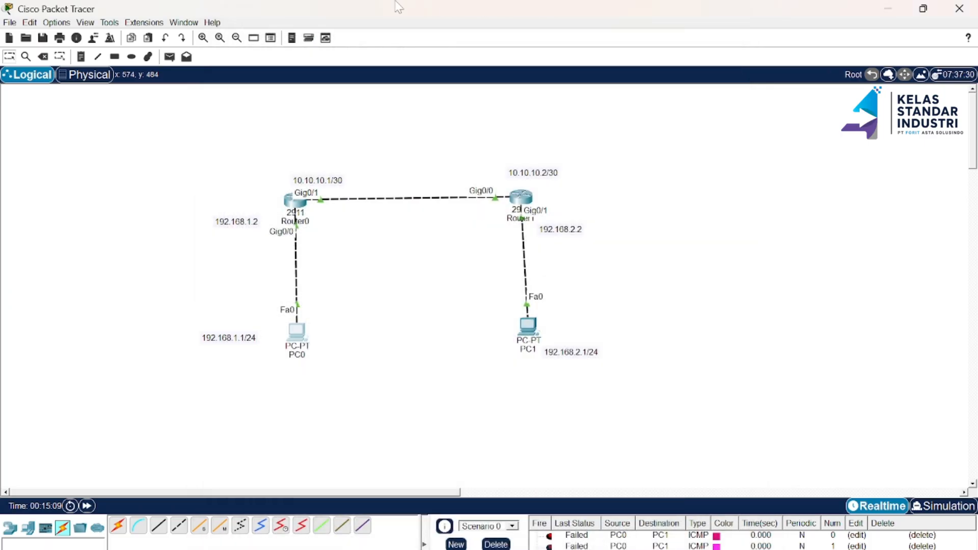
Send a simple PDU from PC1 to PC0 to test connectivity in the reverse direction
click(170, 58)
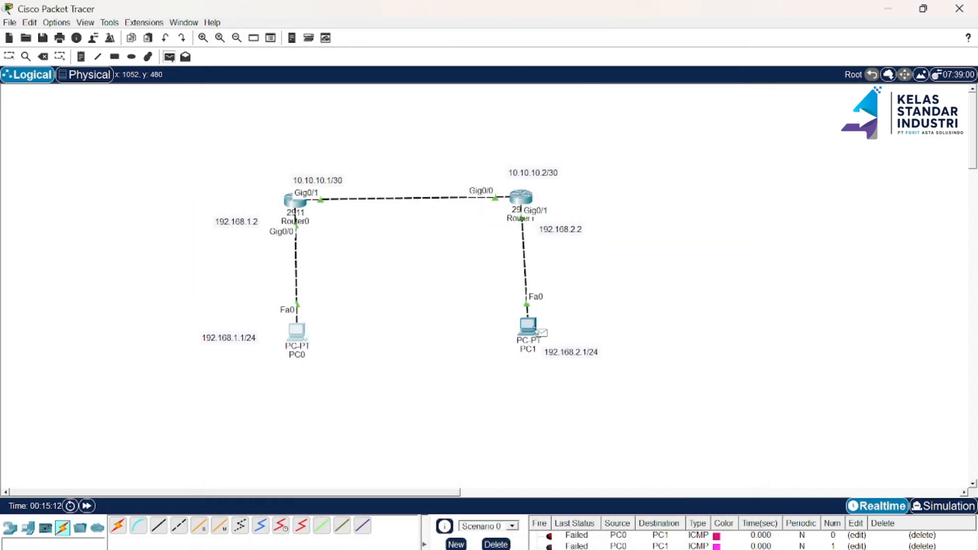
click(533, 330)
click(296, 332)
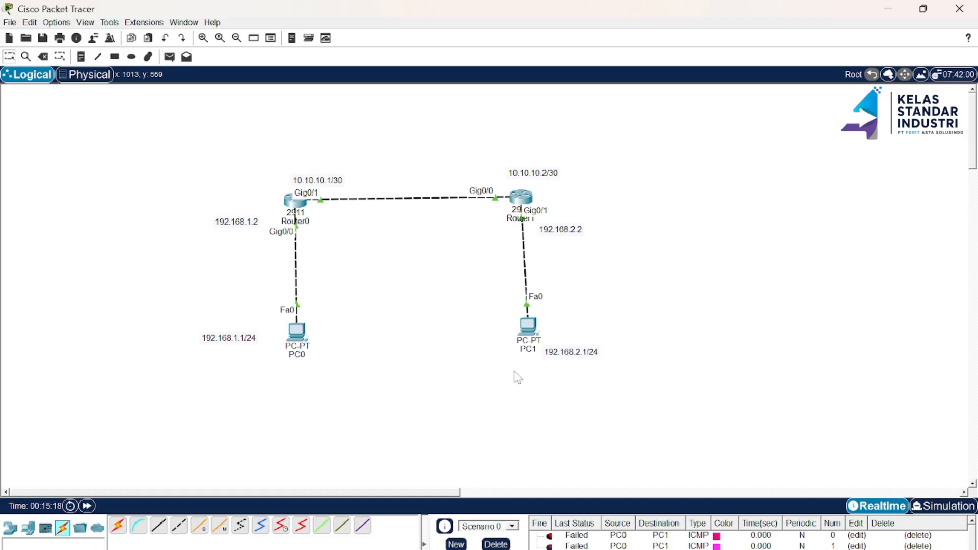
Ping 192.168.1.1 from PC1's Command Prompt and close PC1's window
click(532, 331)
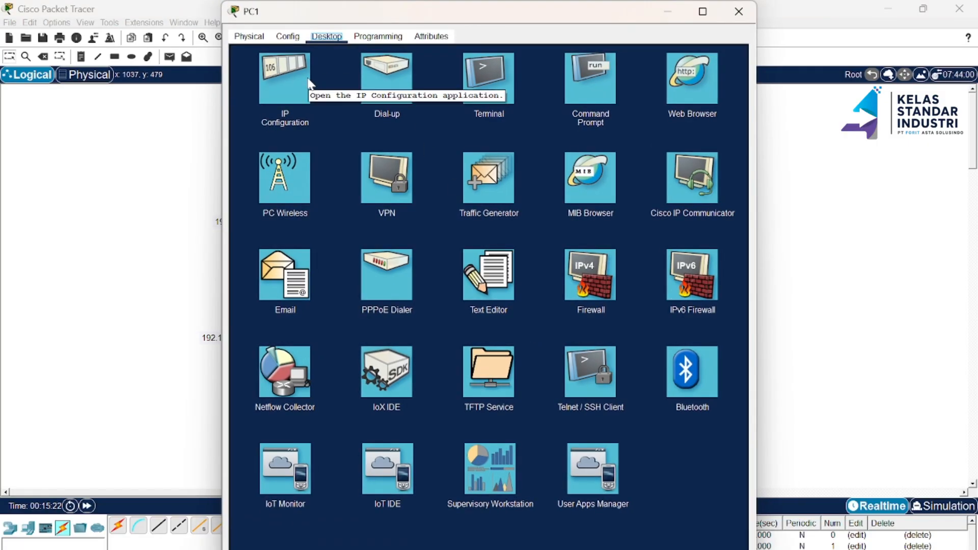
click(586, 74)
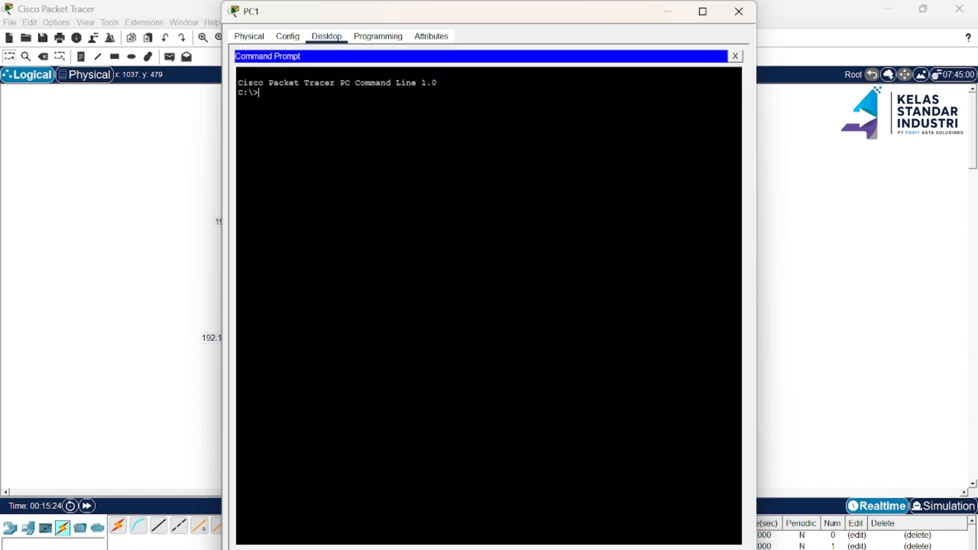
text(ping 1)
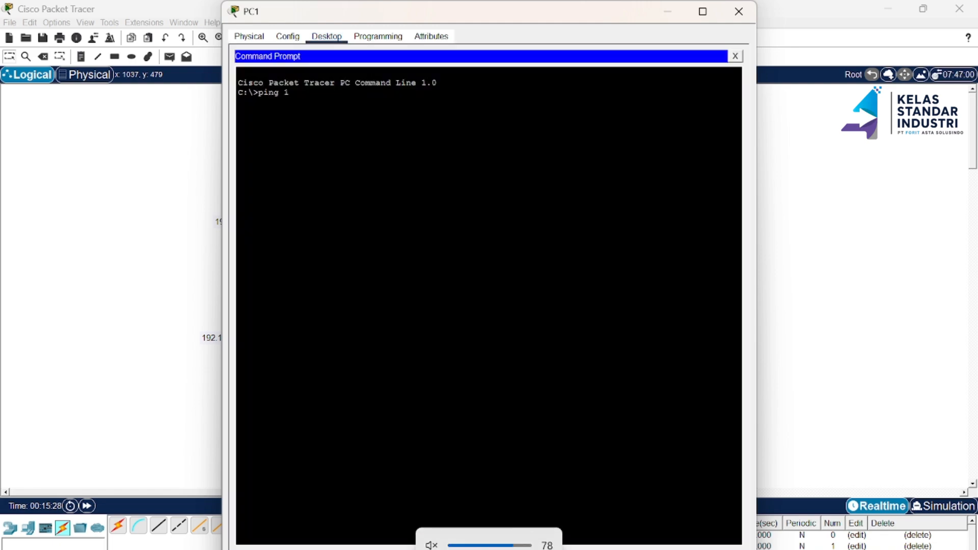
text(92.168)
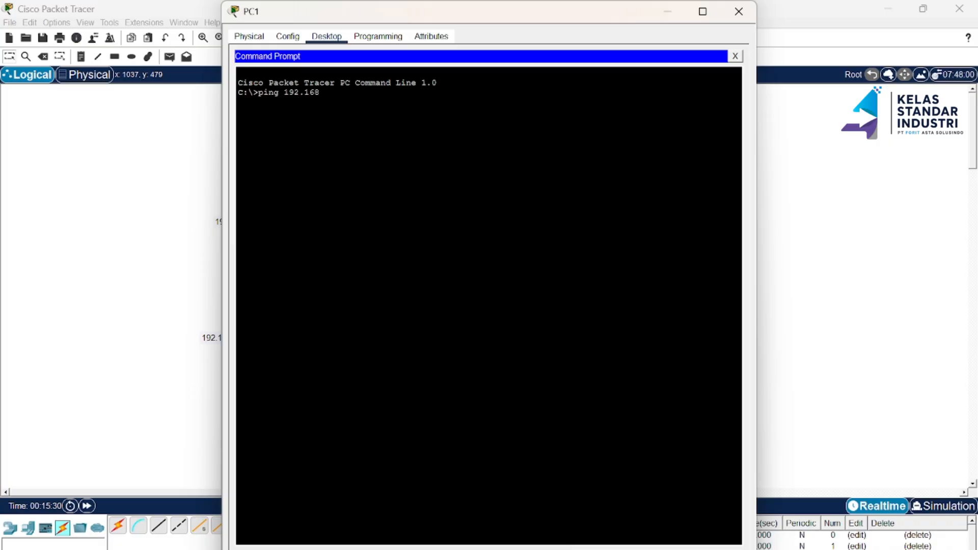
text(.1.1)
key(Return)
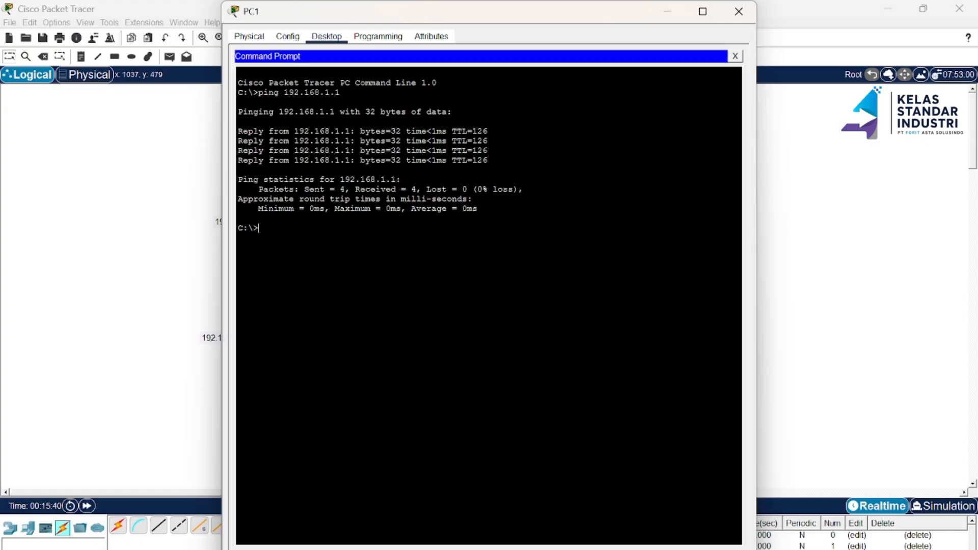
click(738, 12)
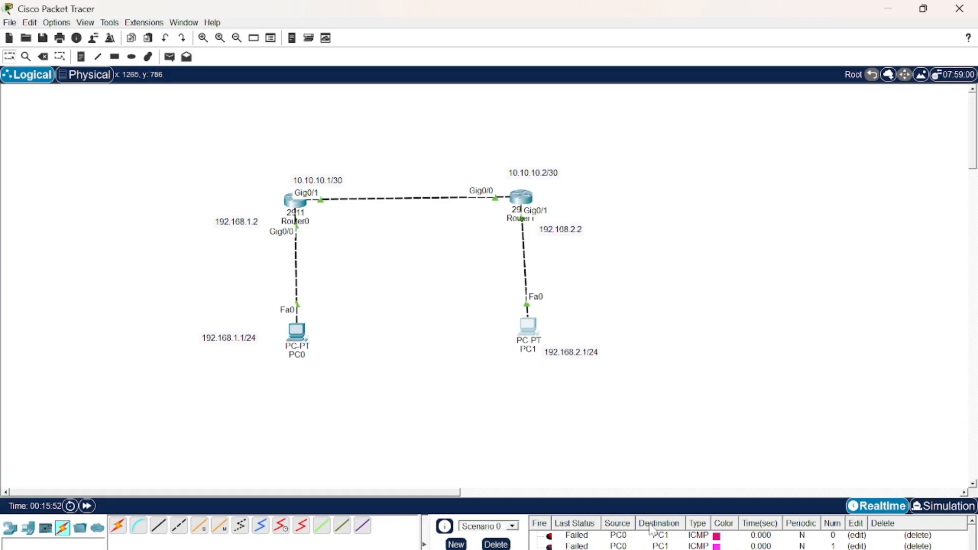
click(656, 549)
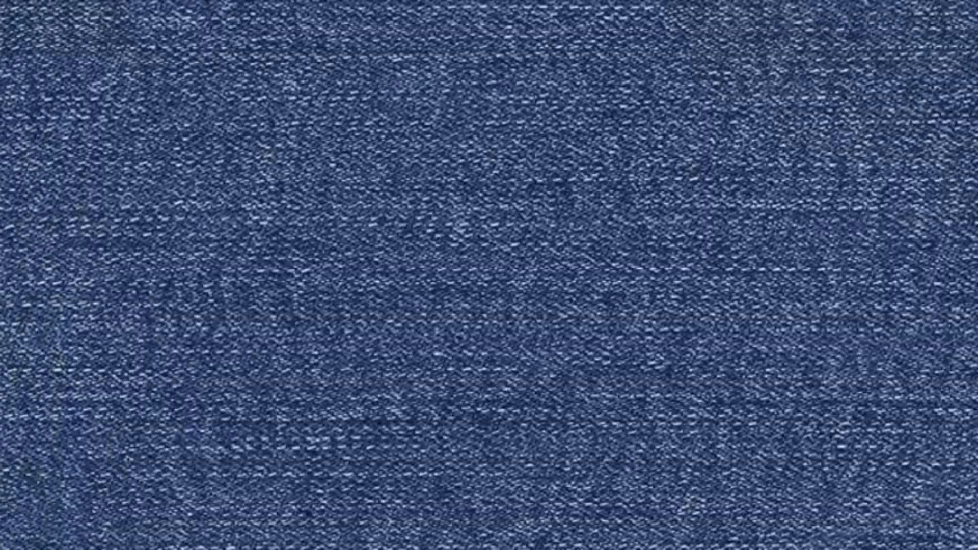